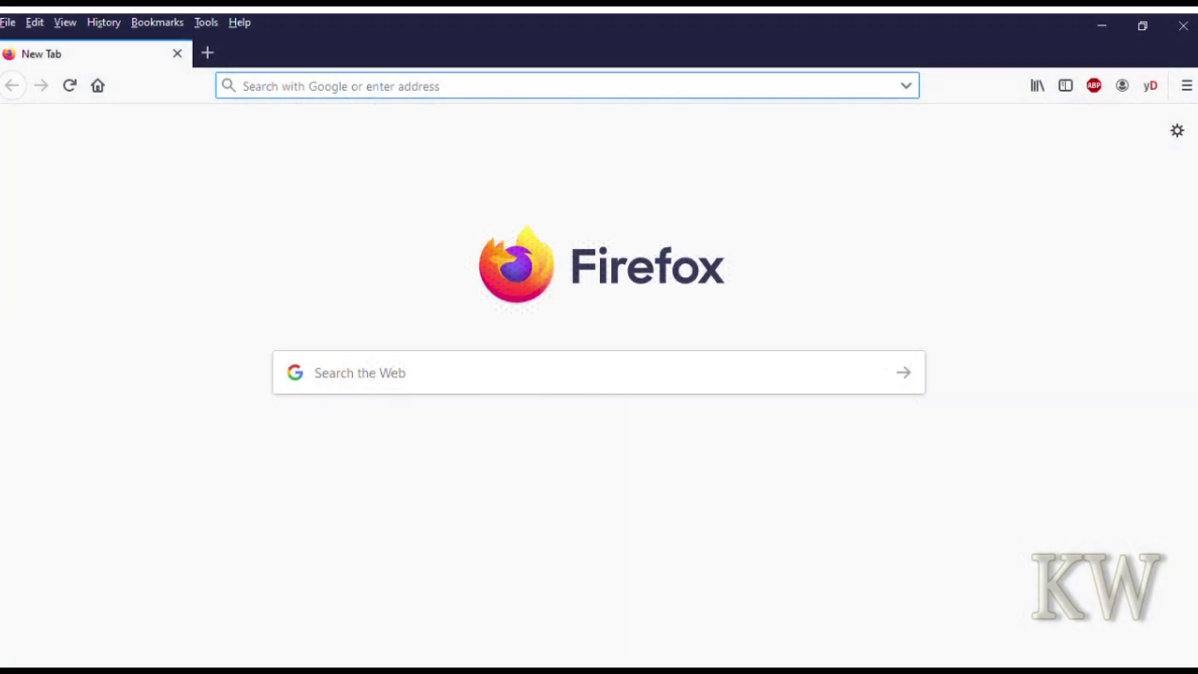
- Load the router login page at 192.168.0.1, enter the username and select the password field
text(192)
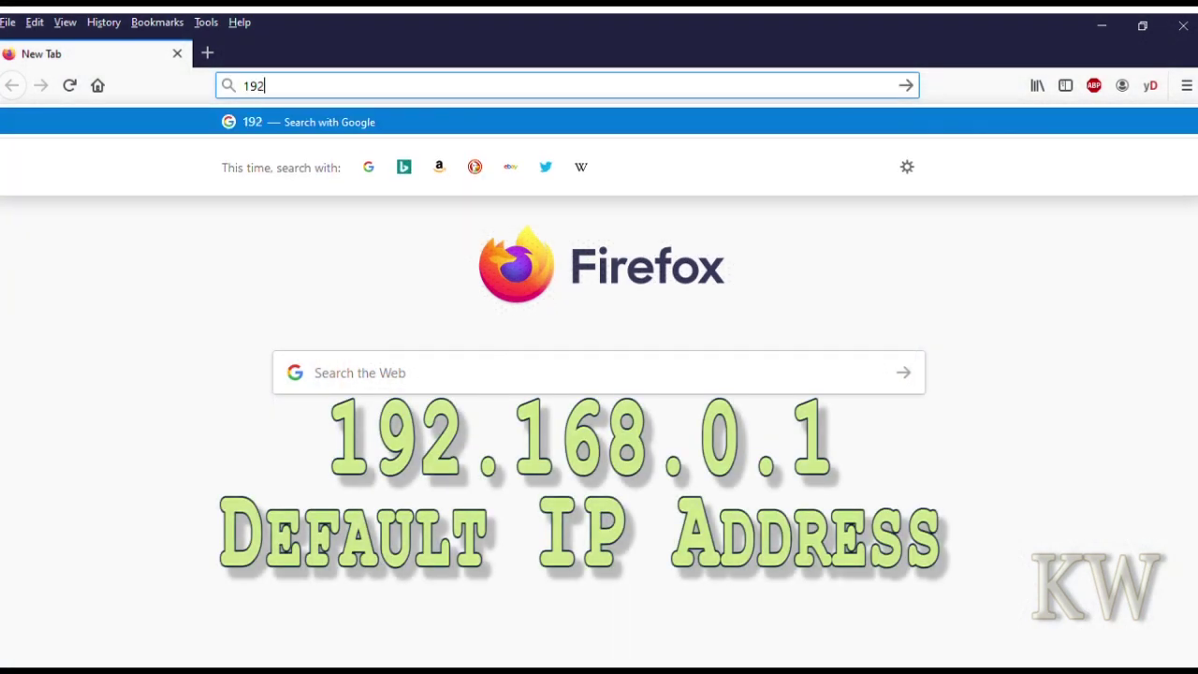
text(.1)
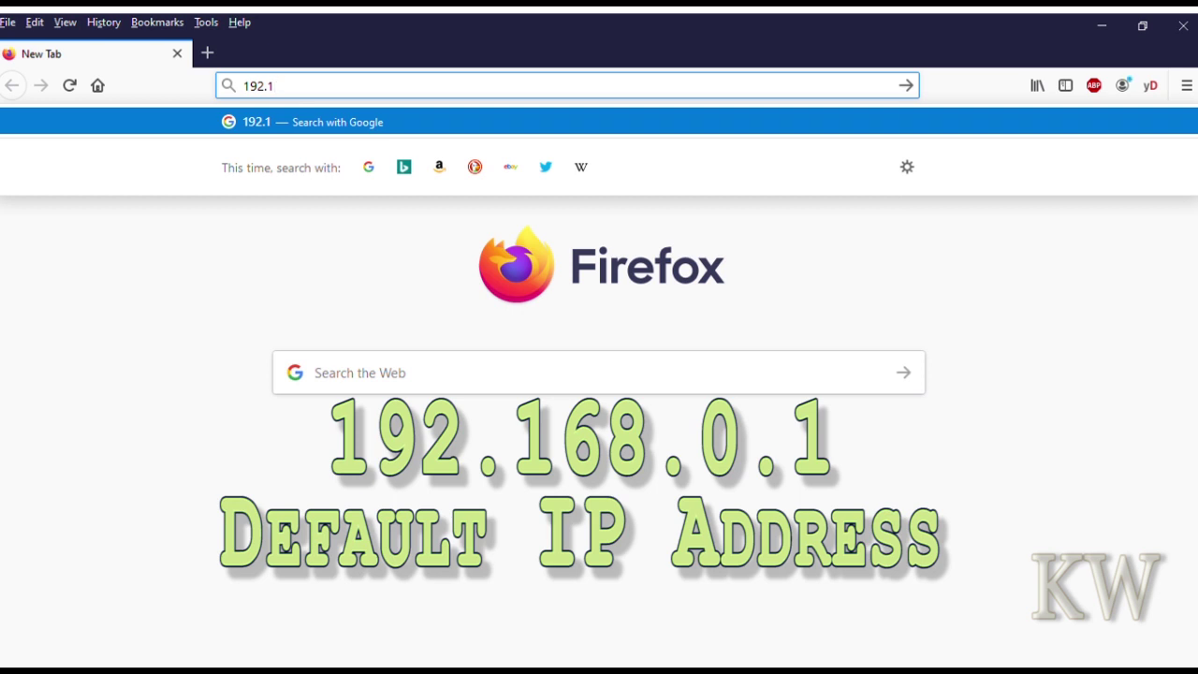
text(68.0.)
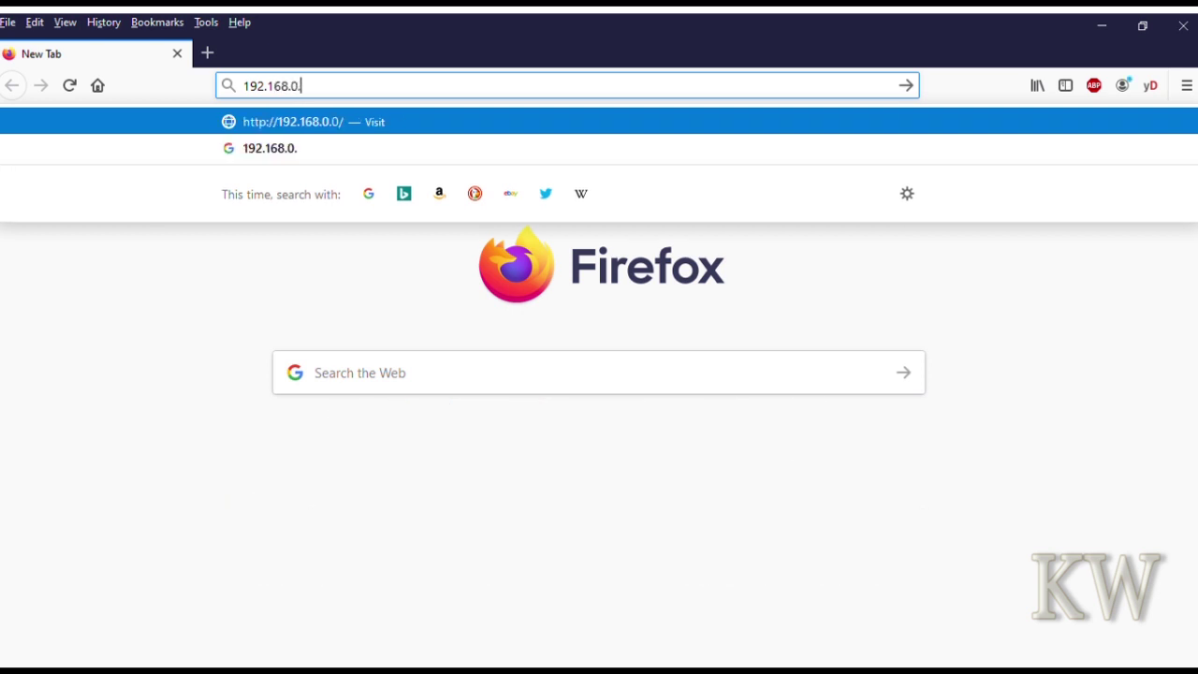
text(1)
key(Return)
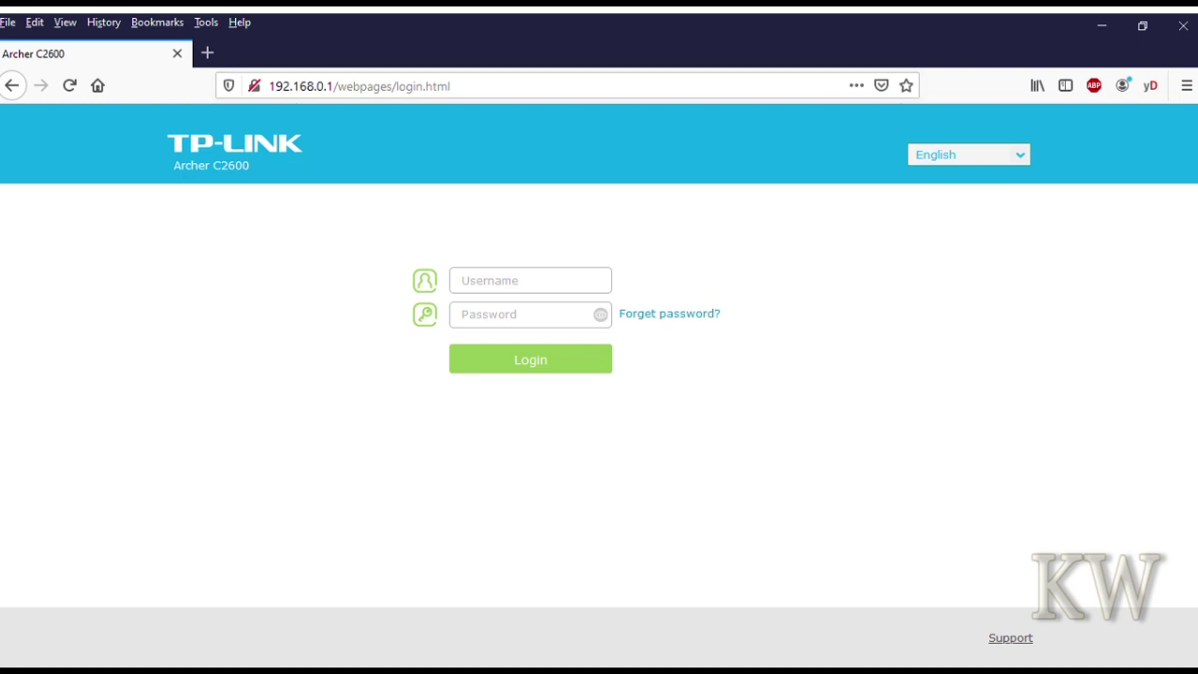
text(root)
click(529, 315)
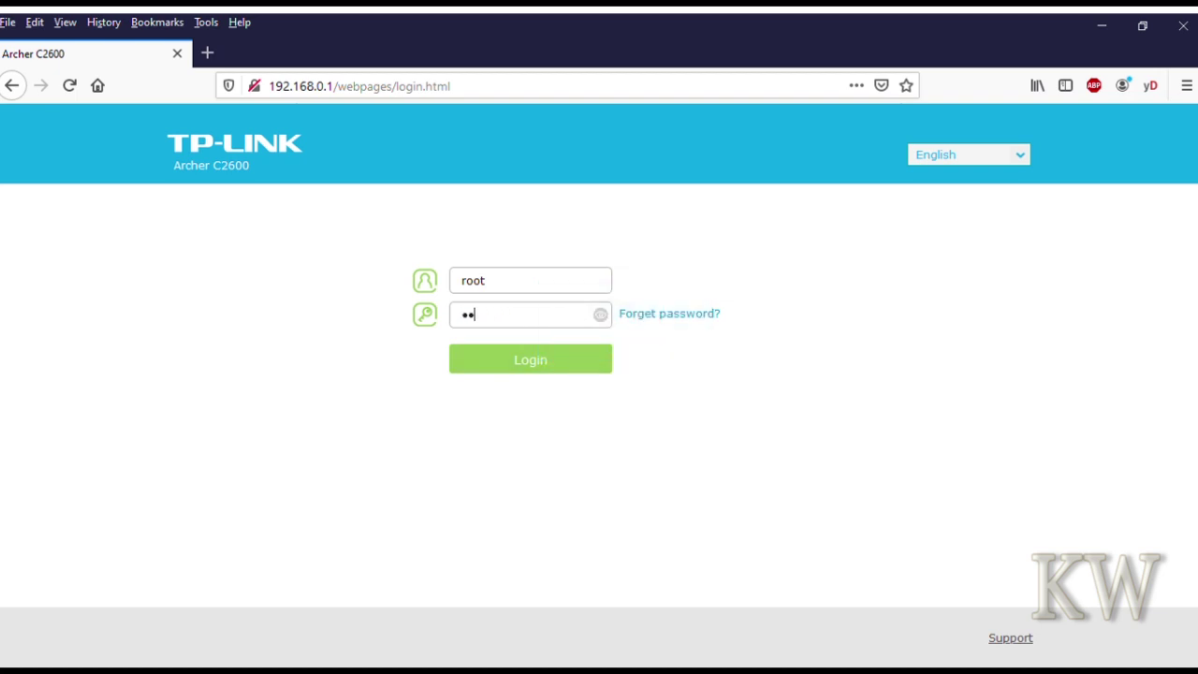
- Log in to the router and view the Basic wireless settings for the 2.4GHz and 5GHz bands
key(Return)
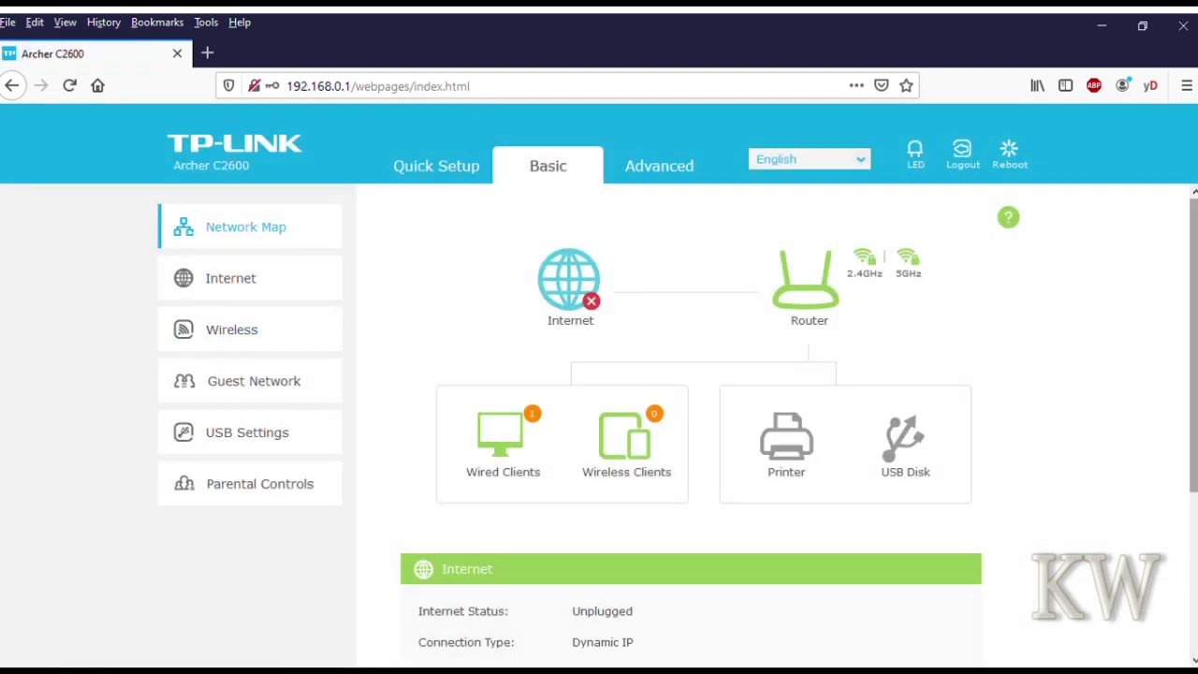
scroll(678, 423, down, 1)
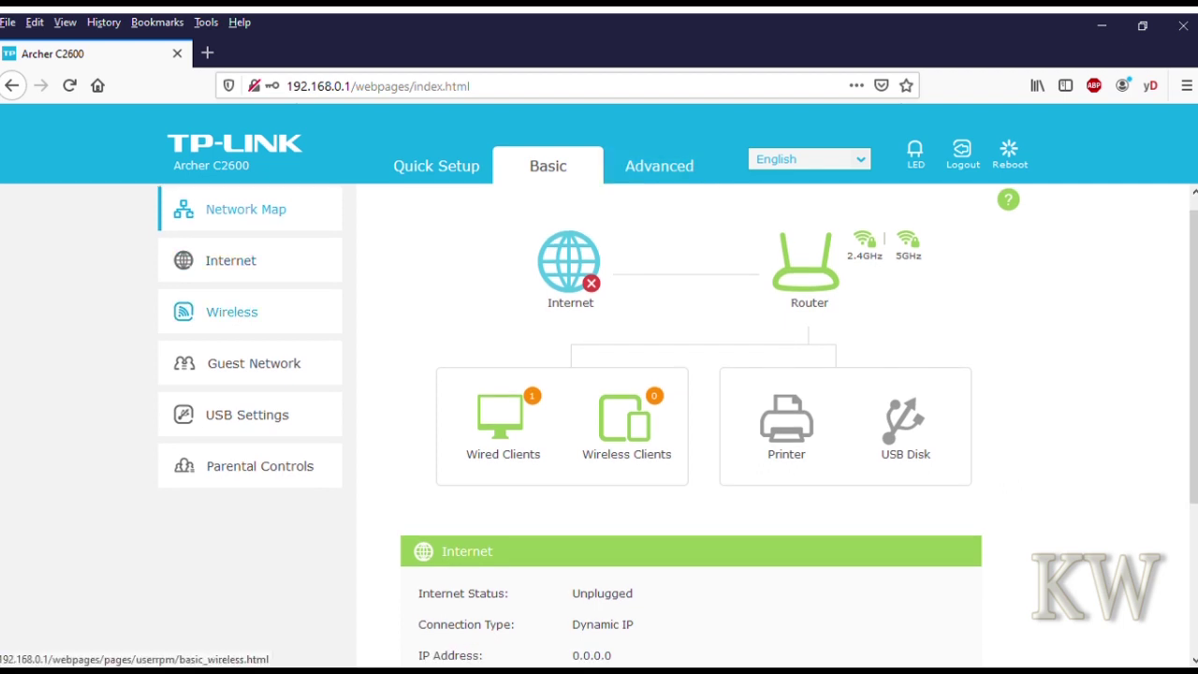
click(232, 311)
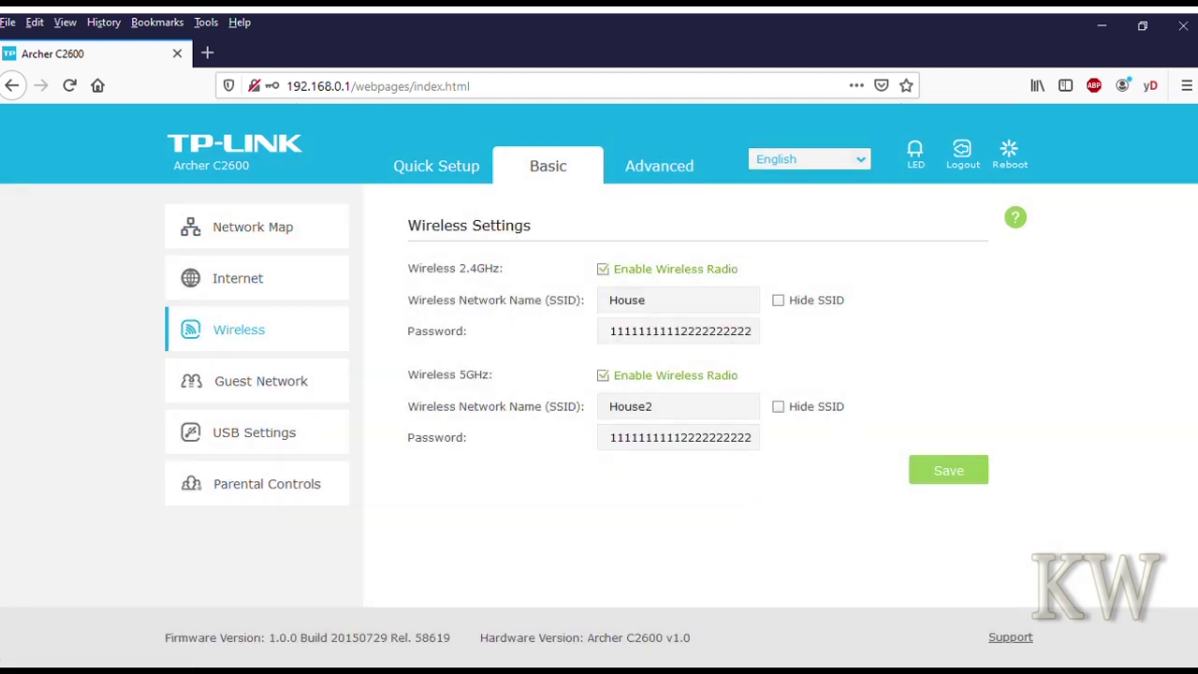
click(659, 165)
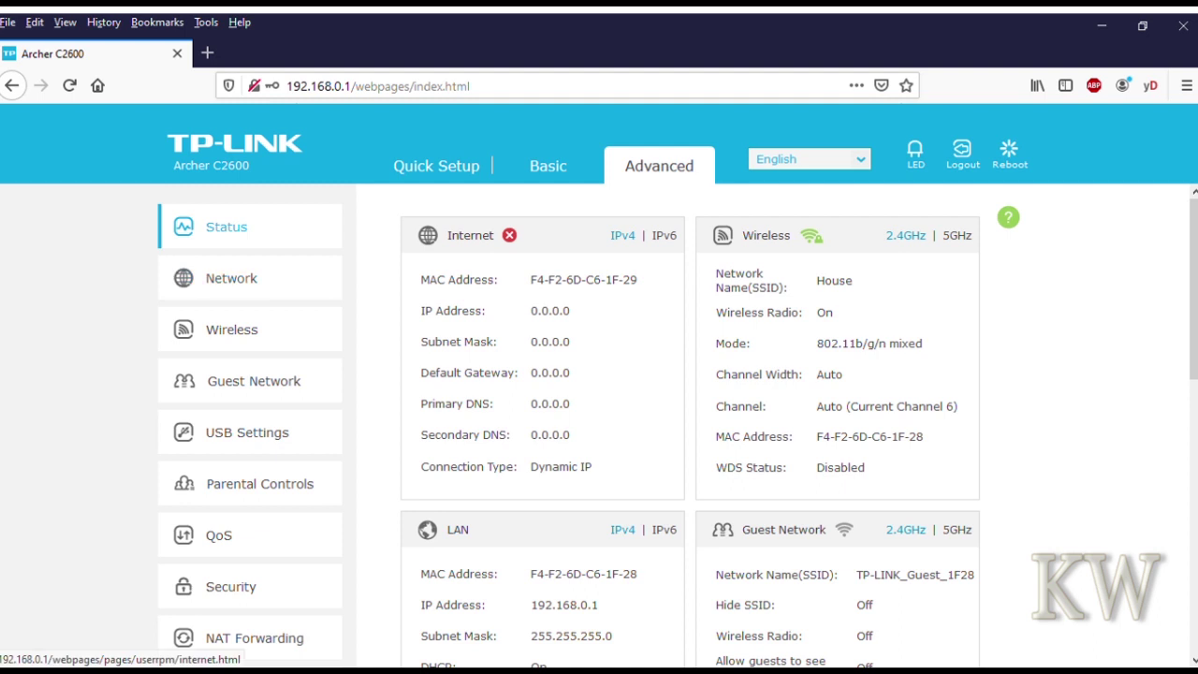
- Browse the Advanced Network pages: IPTV, LAN, DHCP Server and Dynamic DNS
click(231, 278)
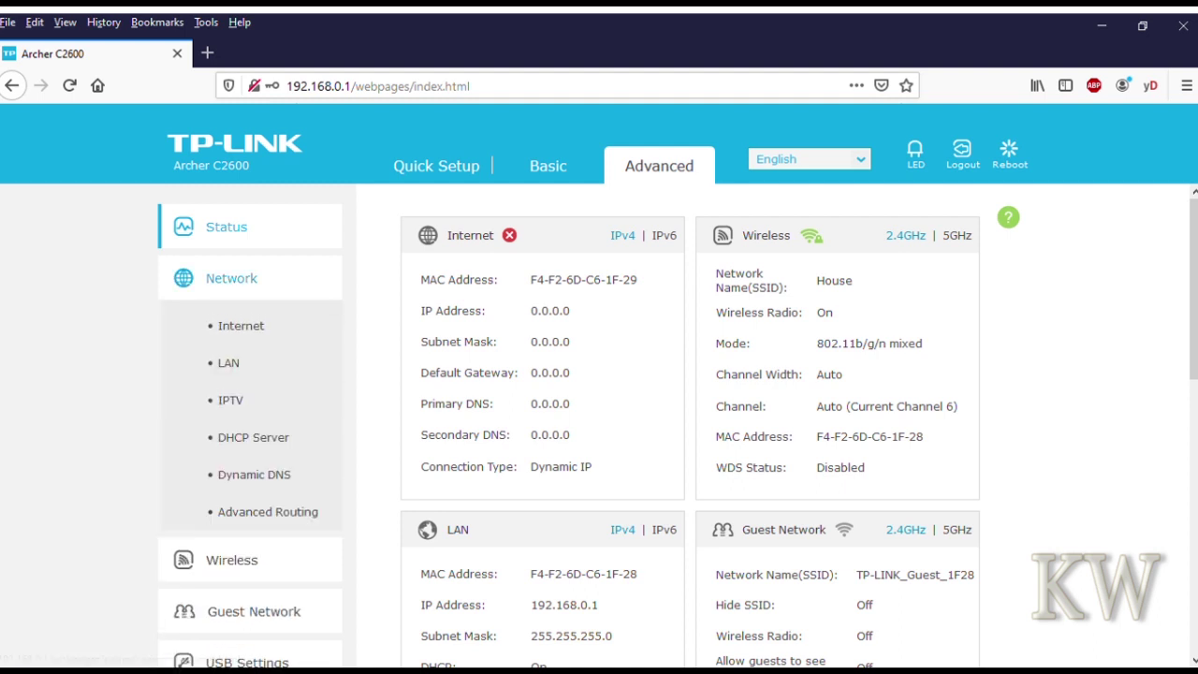
click(230, 399)
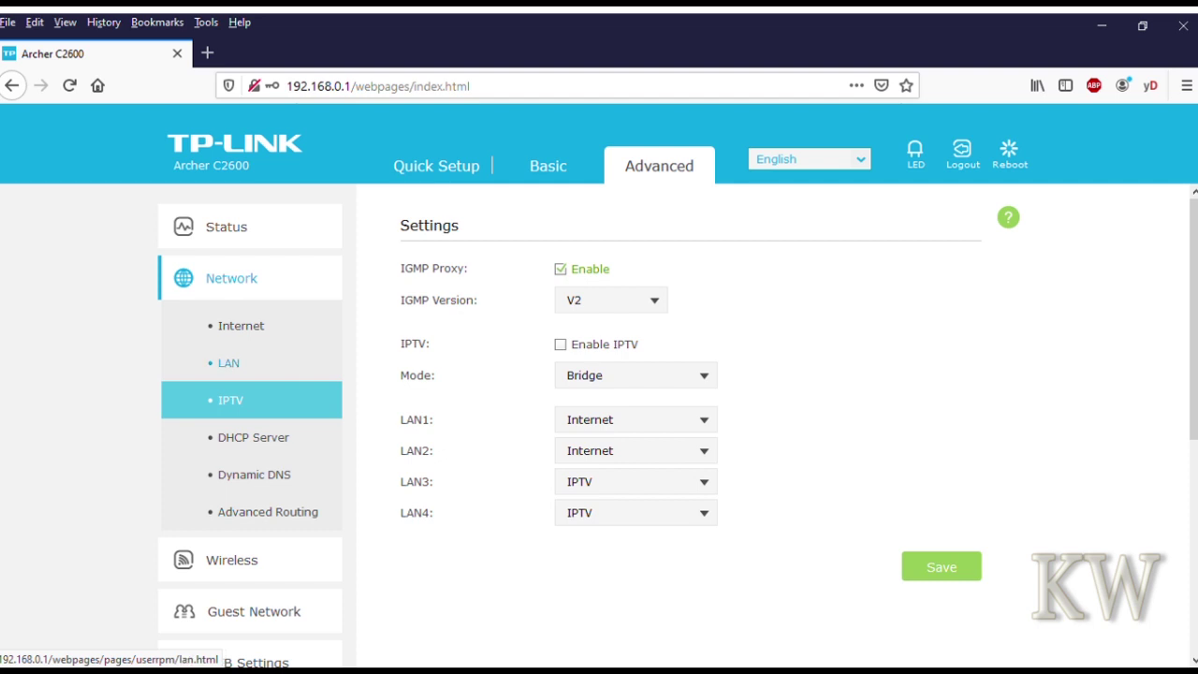
click(229, 362)
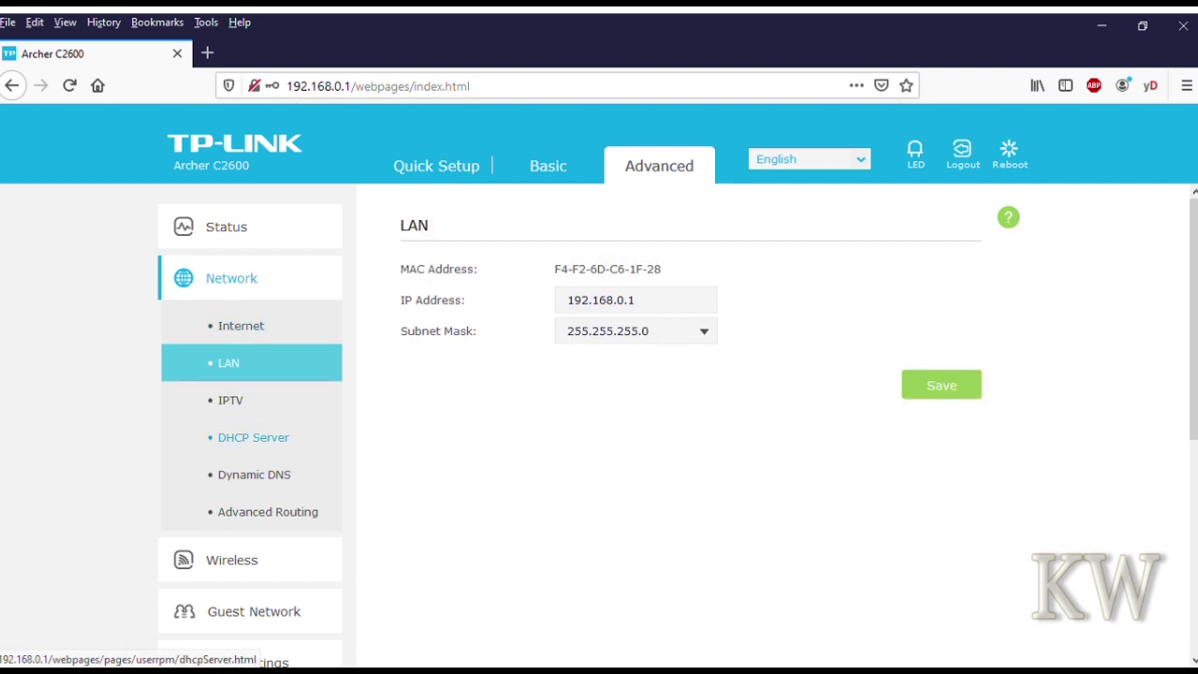
click(253, 437)
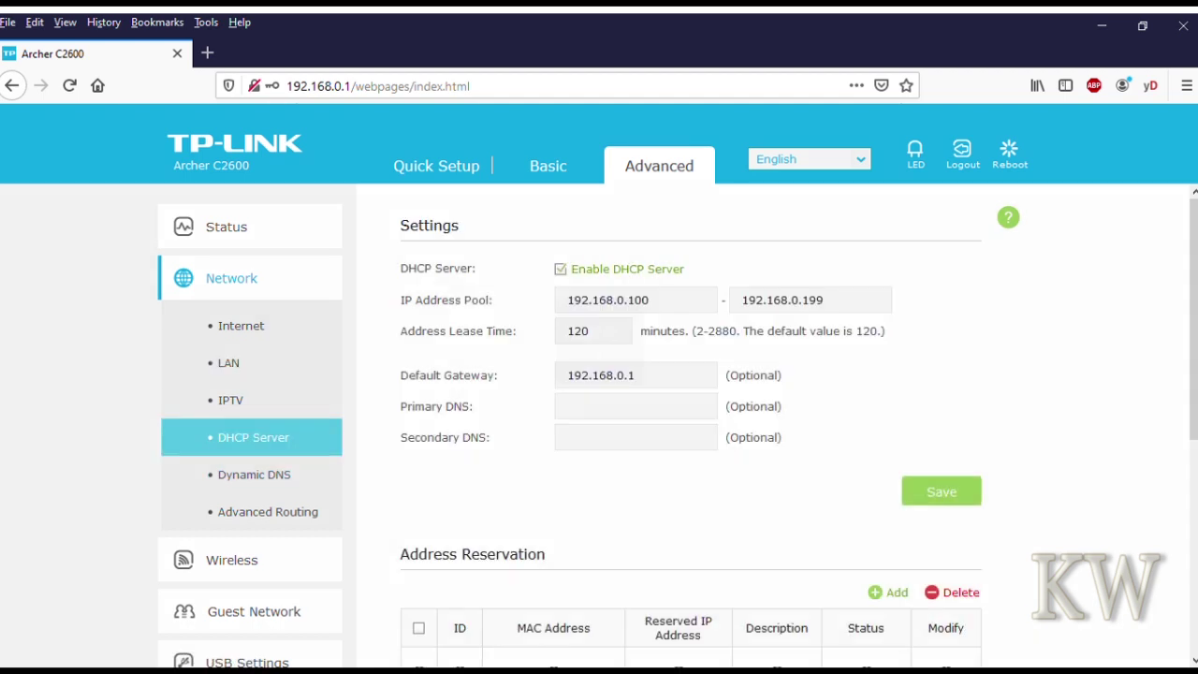
click(253, 474)
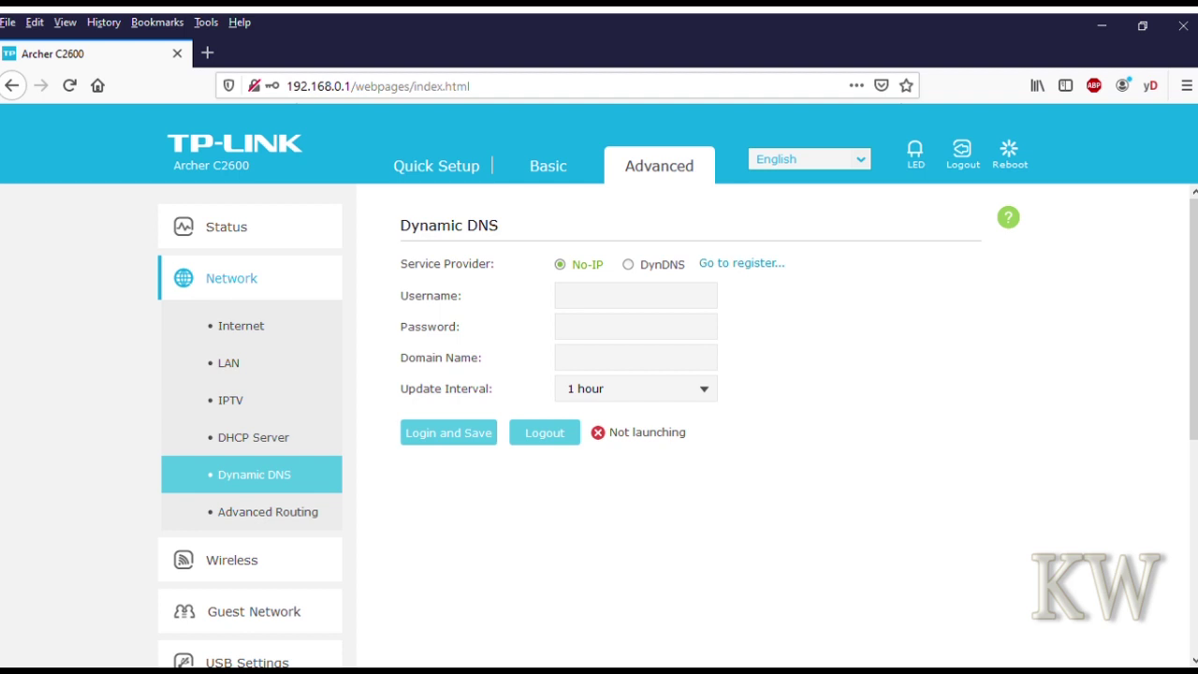
- Review the advanced Wireless Settings for 2.4GHz and 5GHz, then go to USB Settings
scroll(677, 425, down, 5)
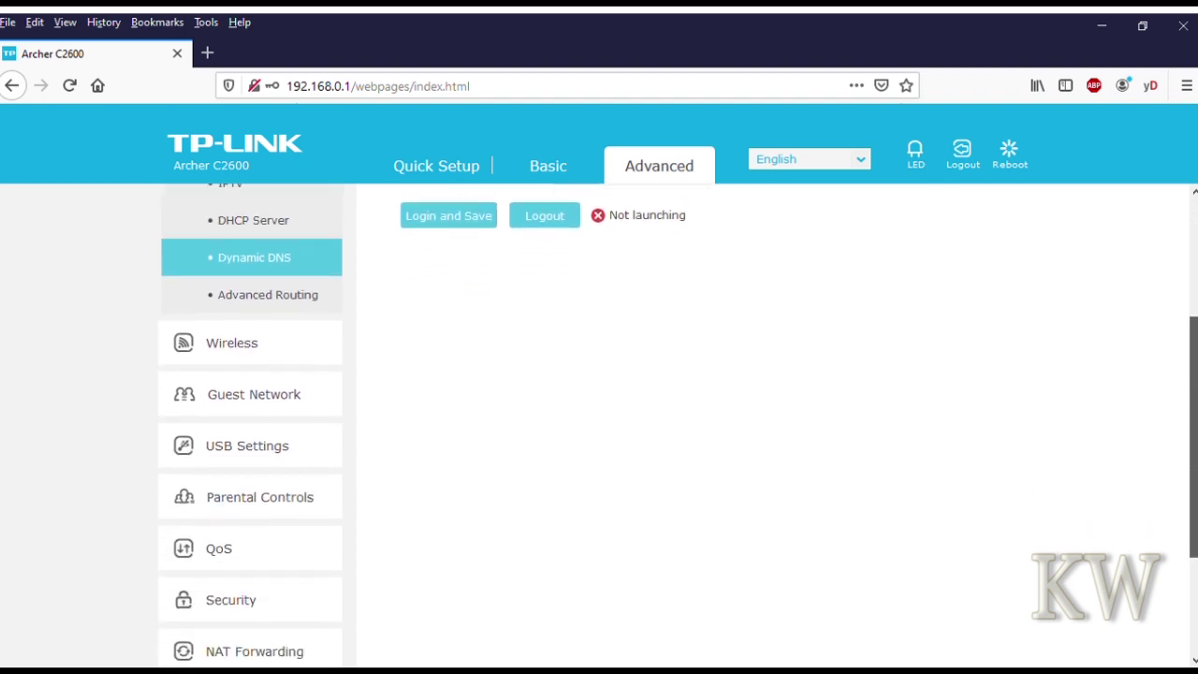
click(232, 343)
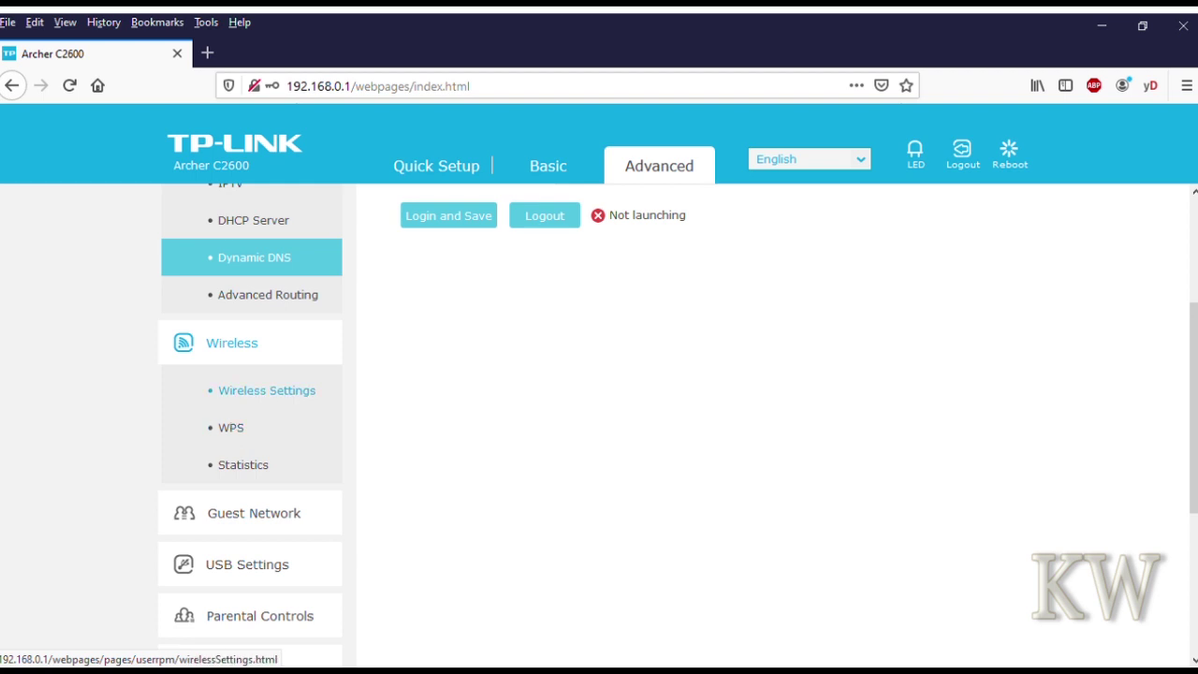
click(266, 390)
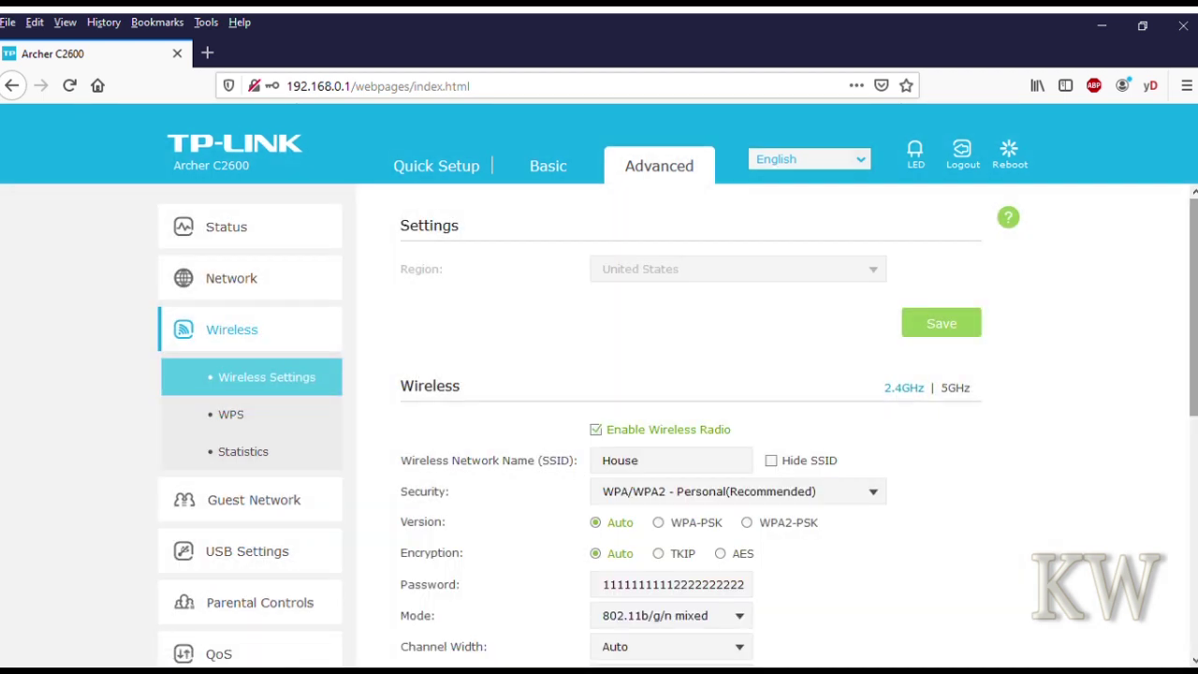
scroll(677, 426, down, 3)
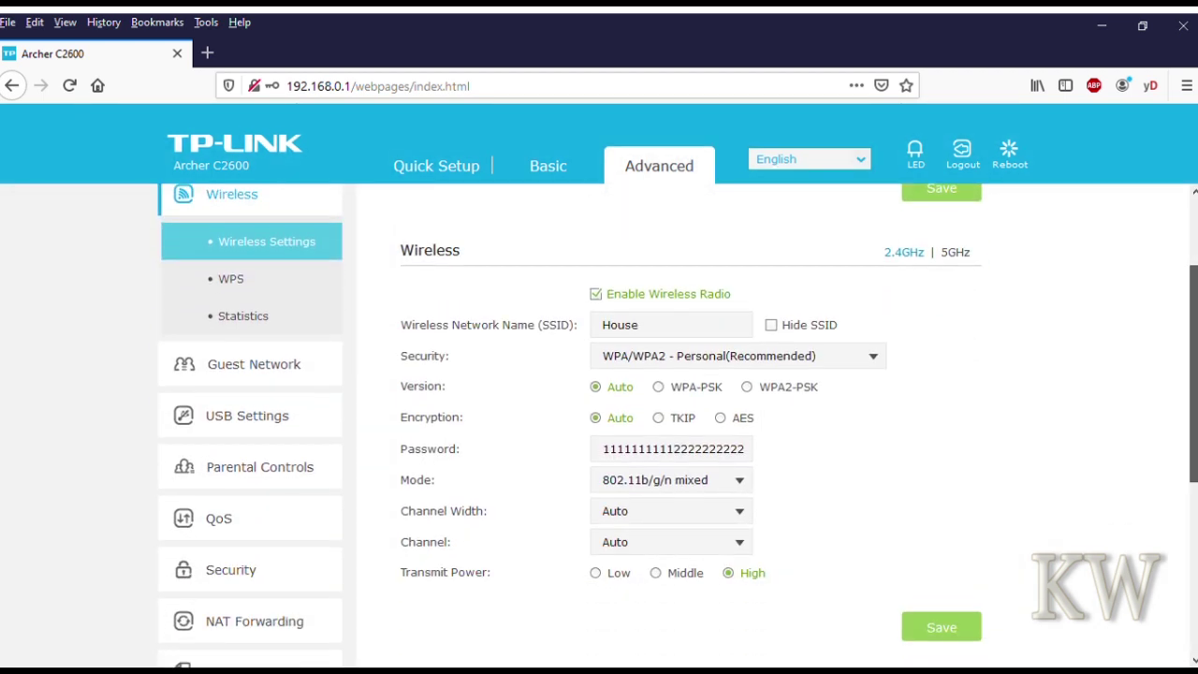
scroll(677, 426, down, 3)
scroll(678, 426, up, 4)
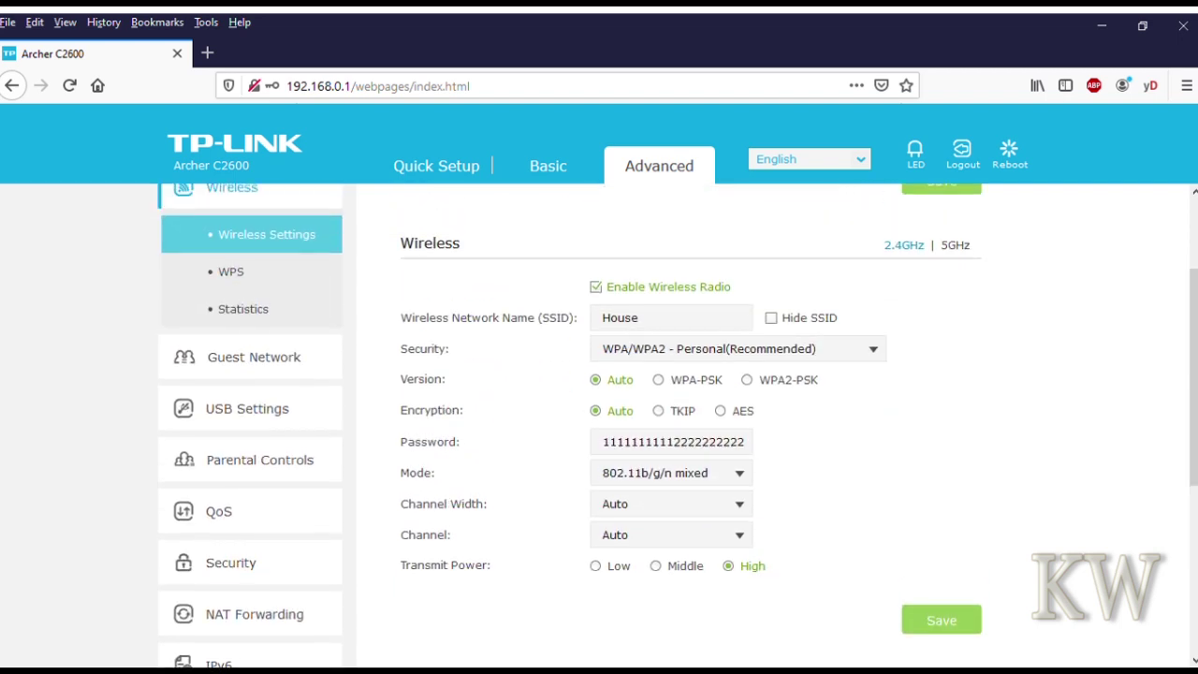
click(954, 244)
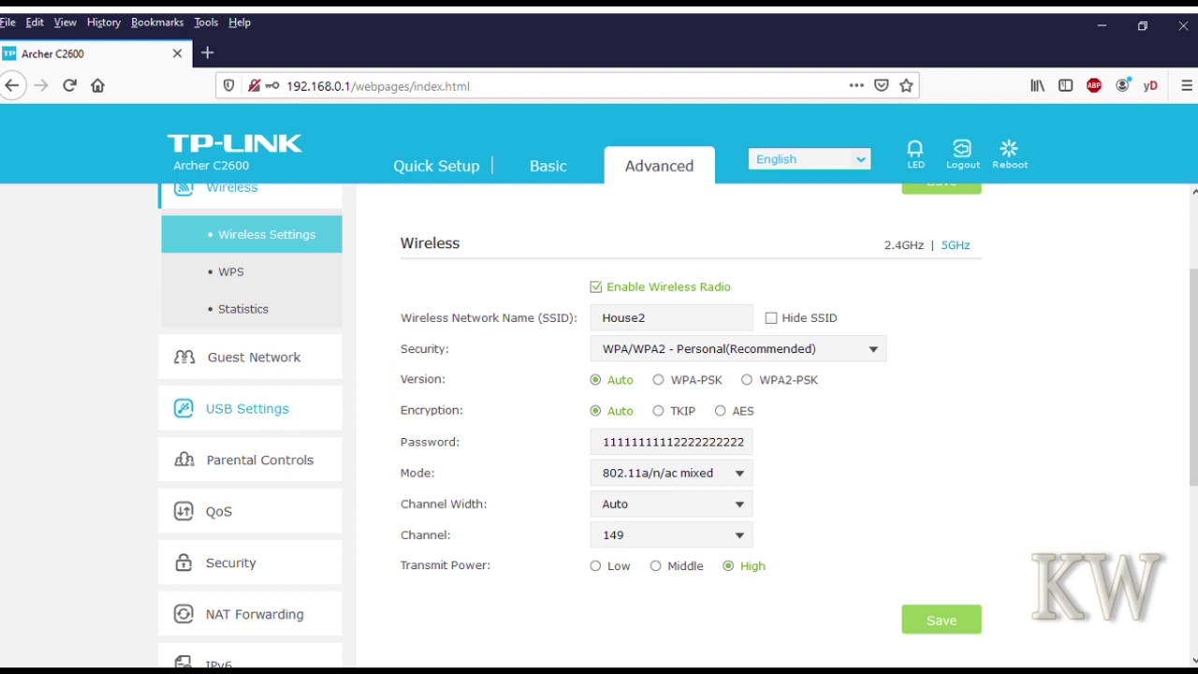
click(247, 408)
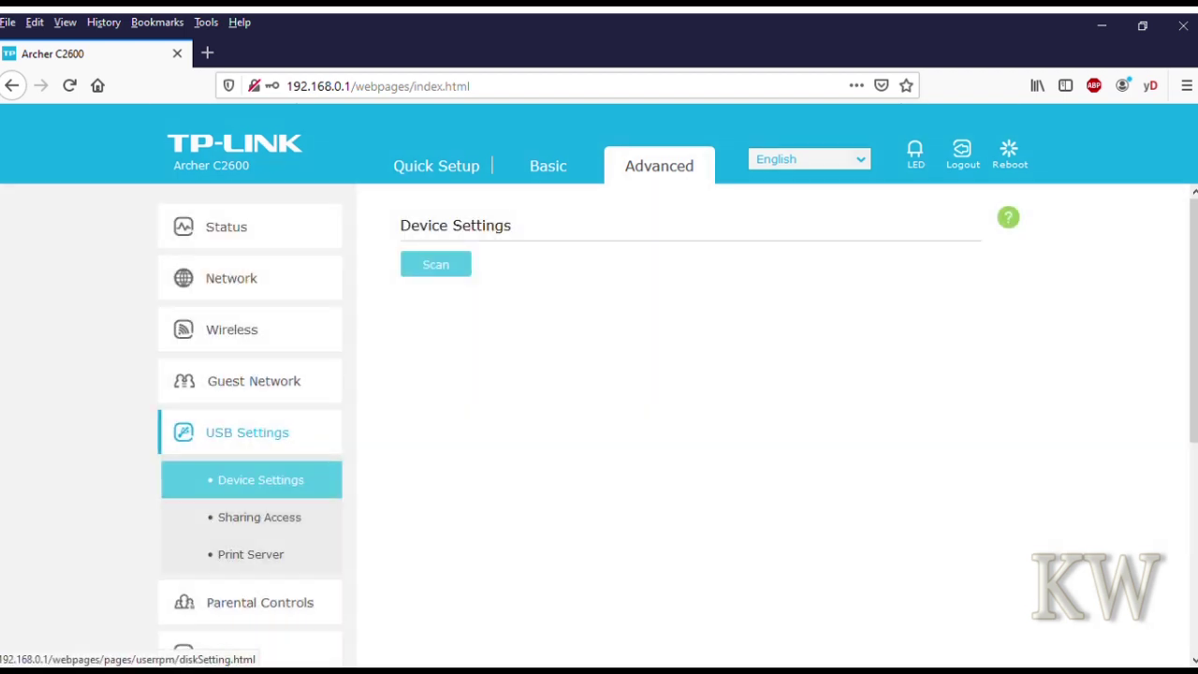
- Look over USB Sharing Access and Parental Controls, then show the Security firewall and DoS settings
click(259, 517)
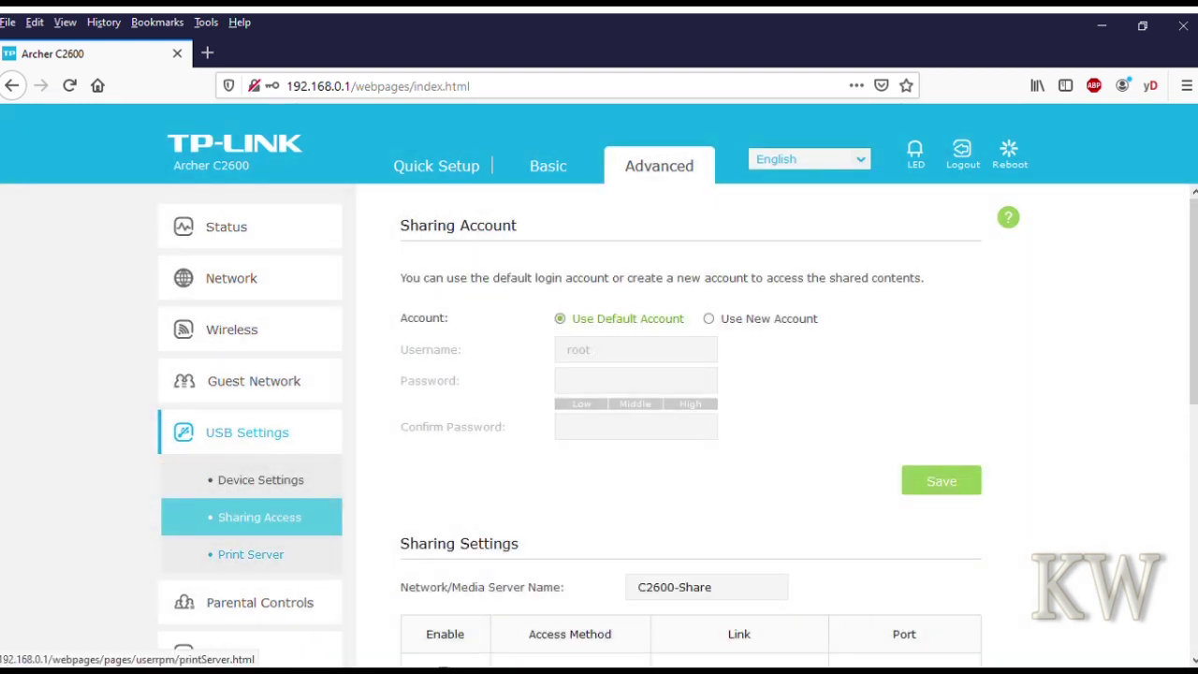
scroll(599, 421, down, 3)
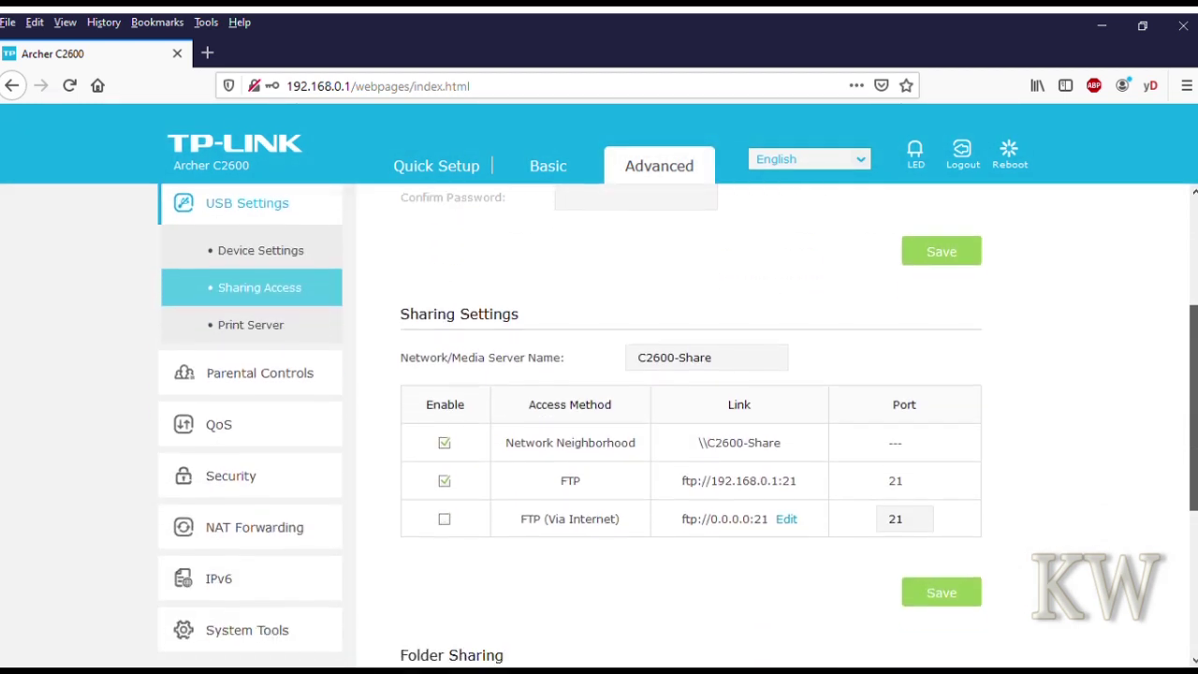
click(259, 372)
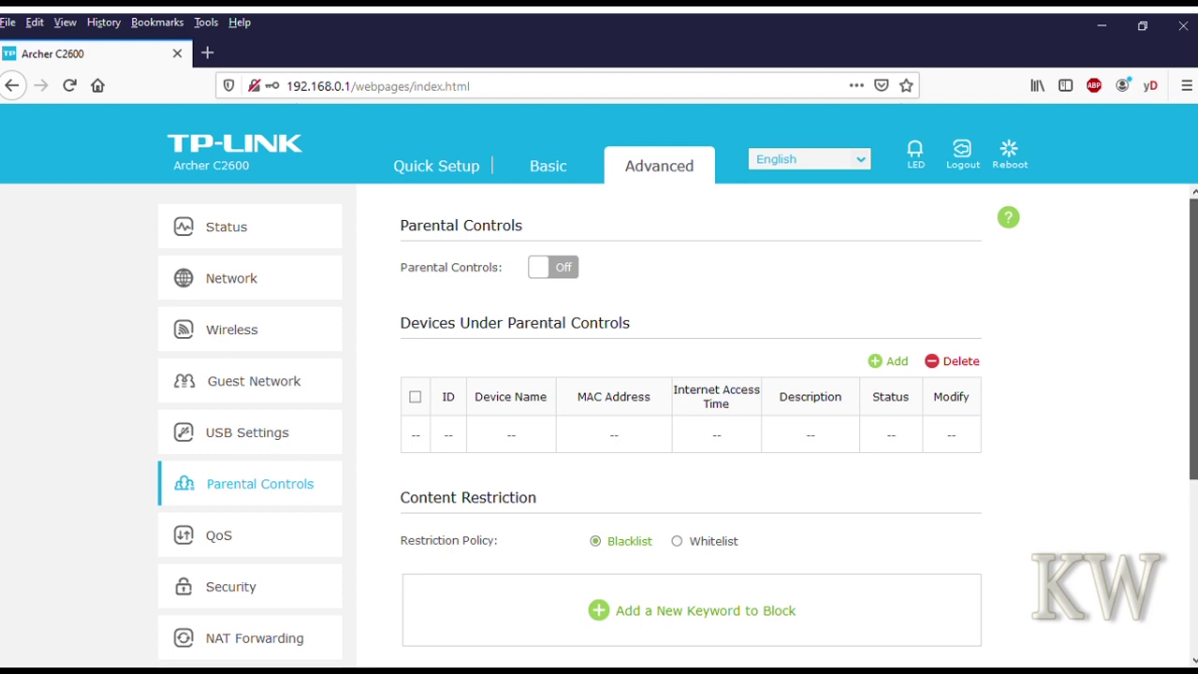
scroll(678, 419, down, 2)
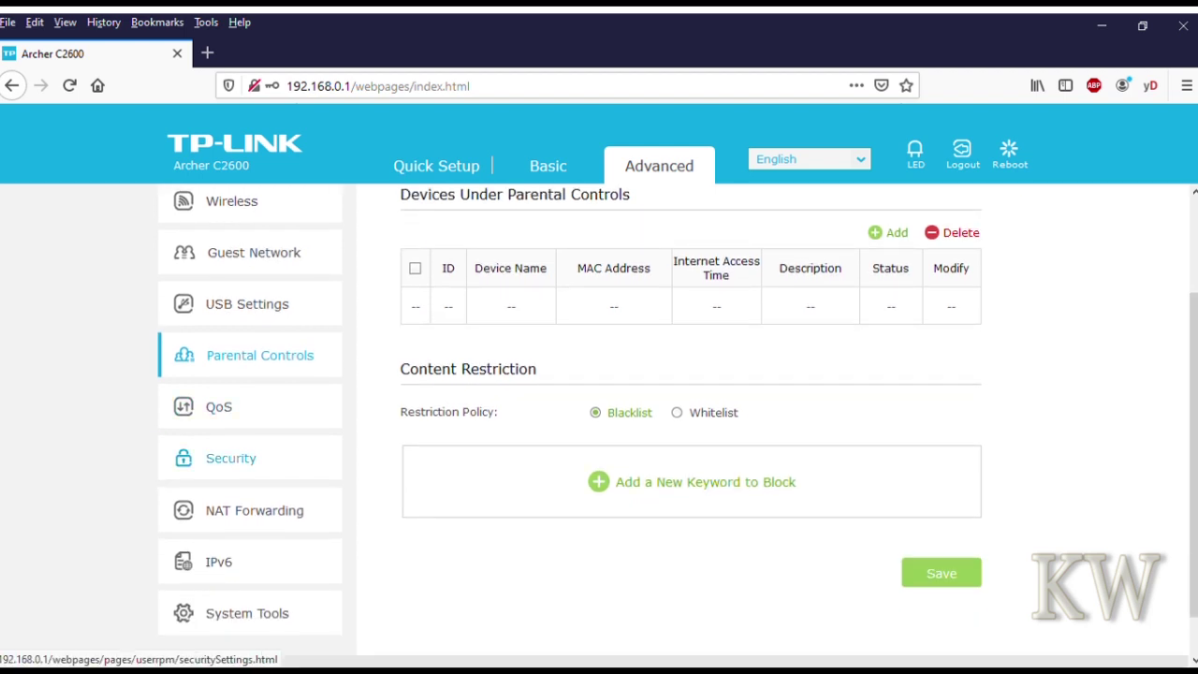
click(230, 458)
click(241, 505)
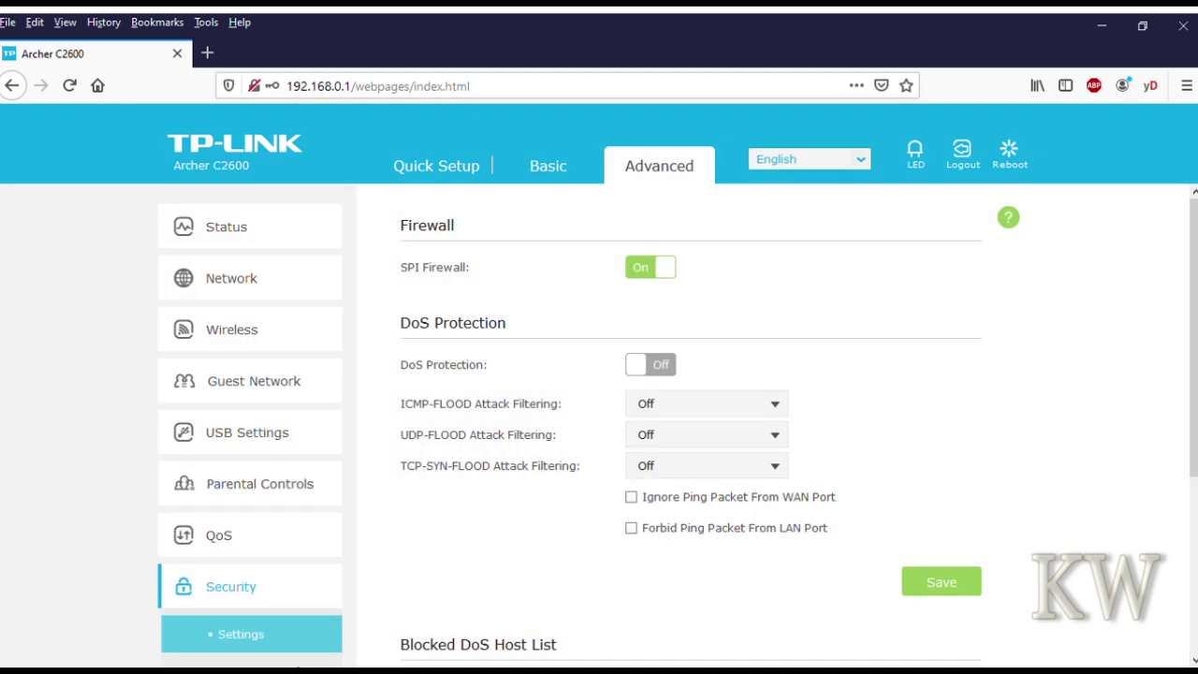
- Turn DoS Protection on with ICMP, UDP and TCP-SYN flood filtering at Low, and save
click(650, 364)
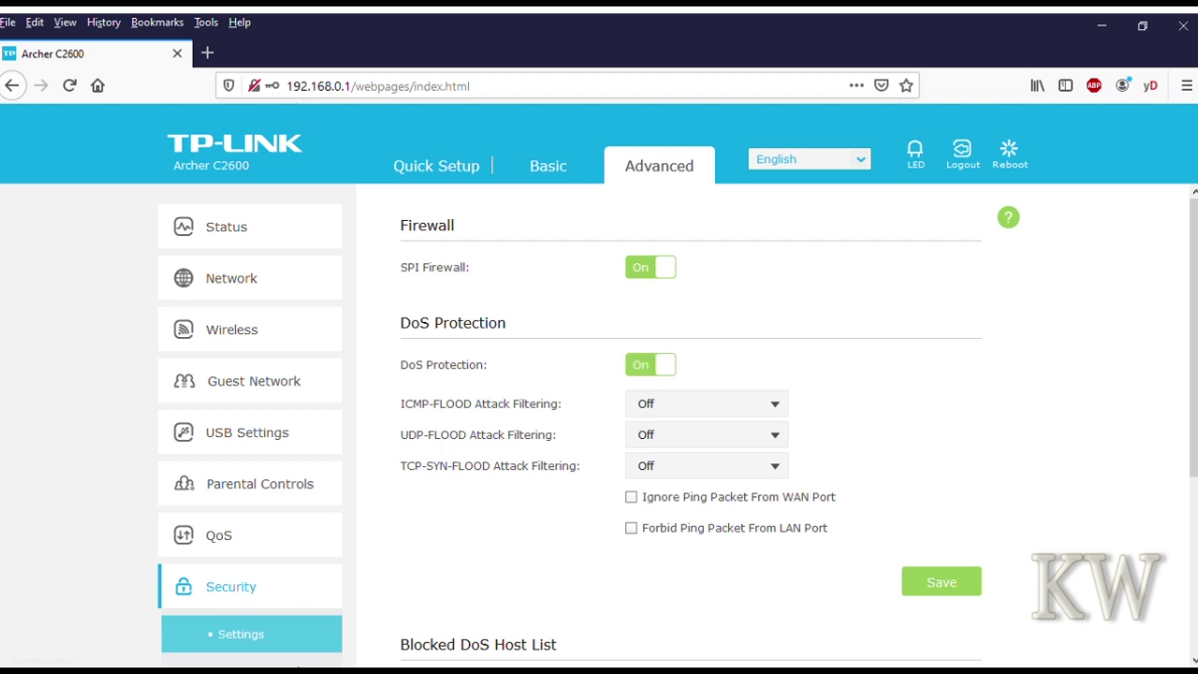
click(706, 403)
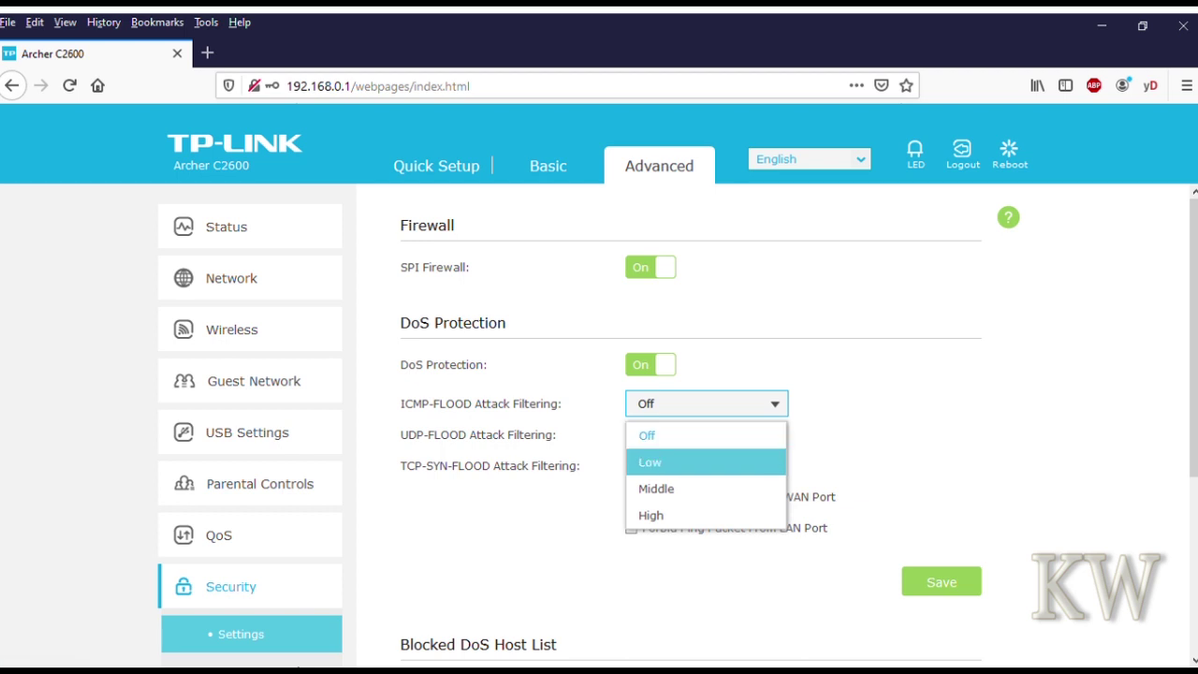
click(706, 462)
click(706, 435)
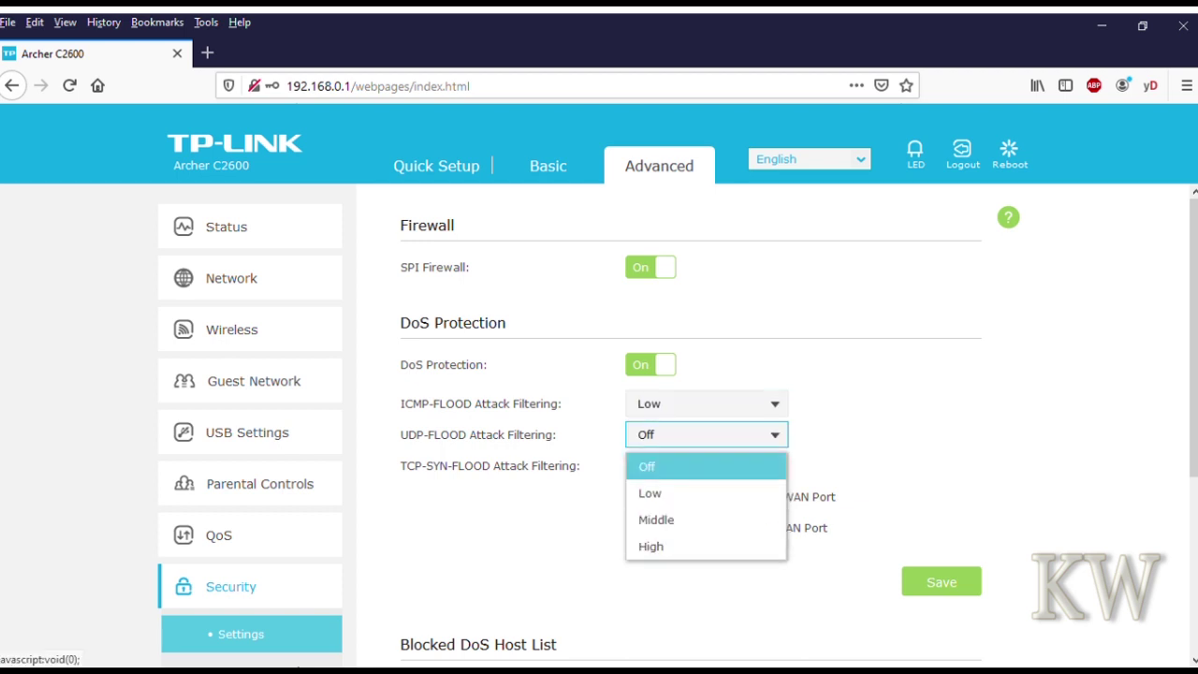
click(707, 492)
click(707, 465)
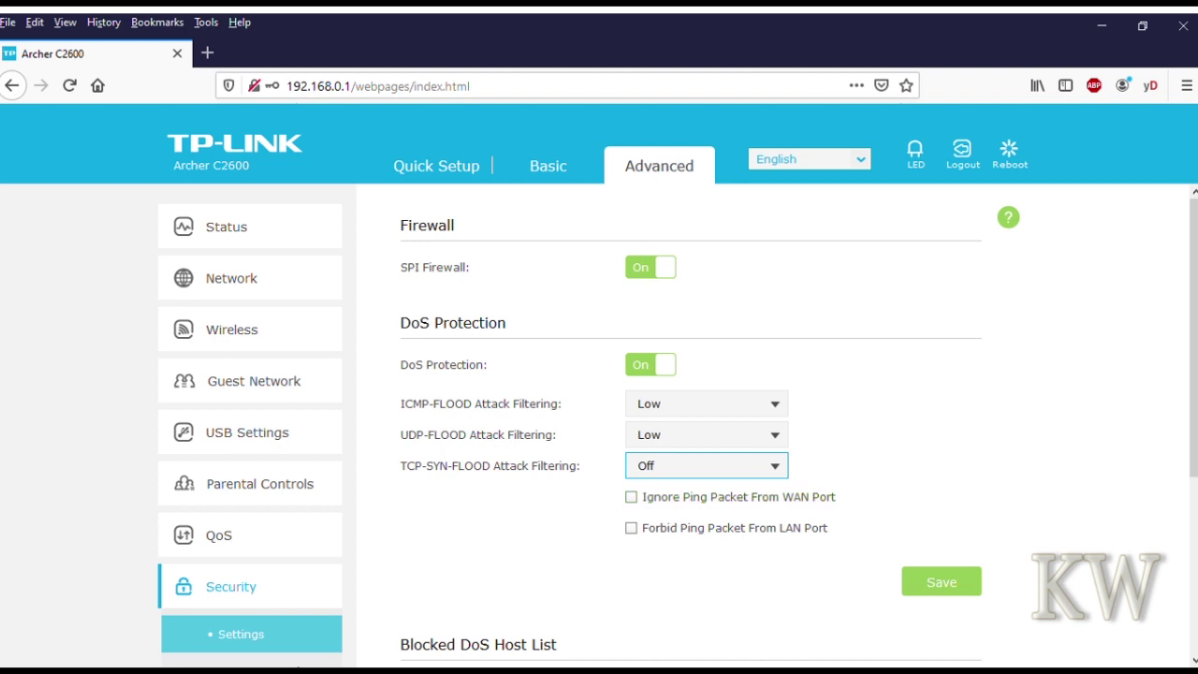
click(706, 466)
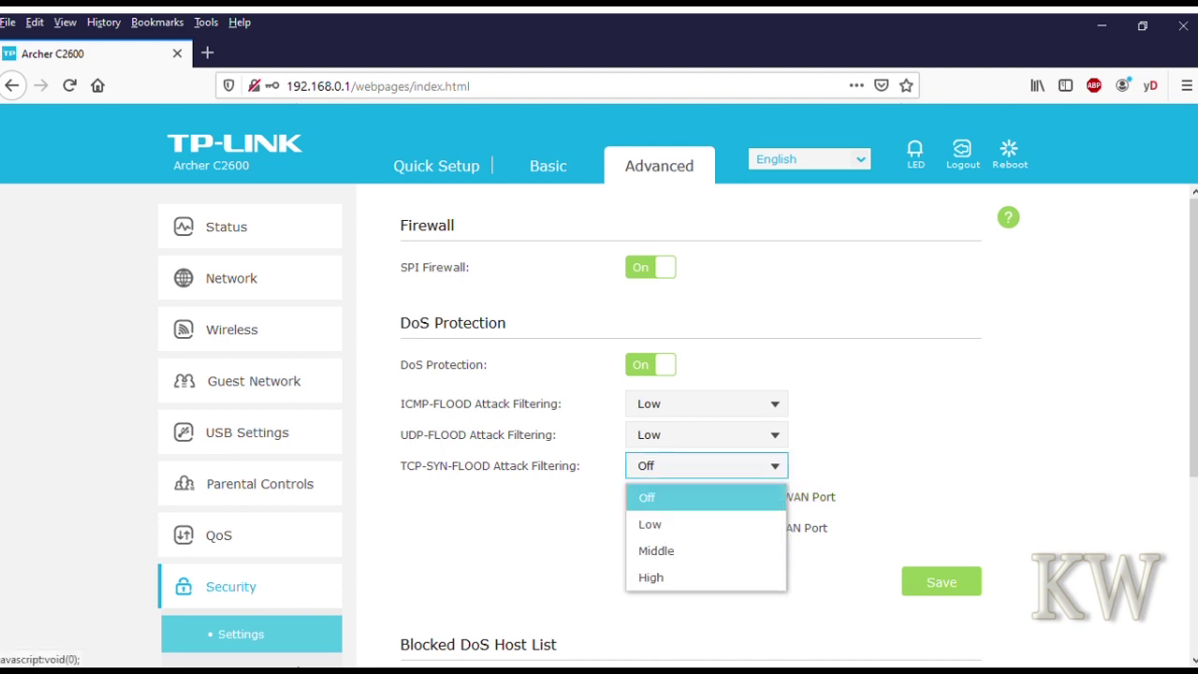
click(665, 521)
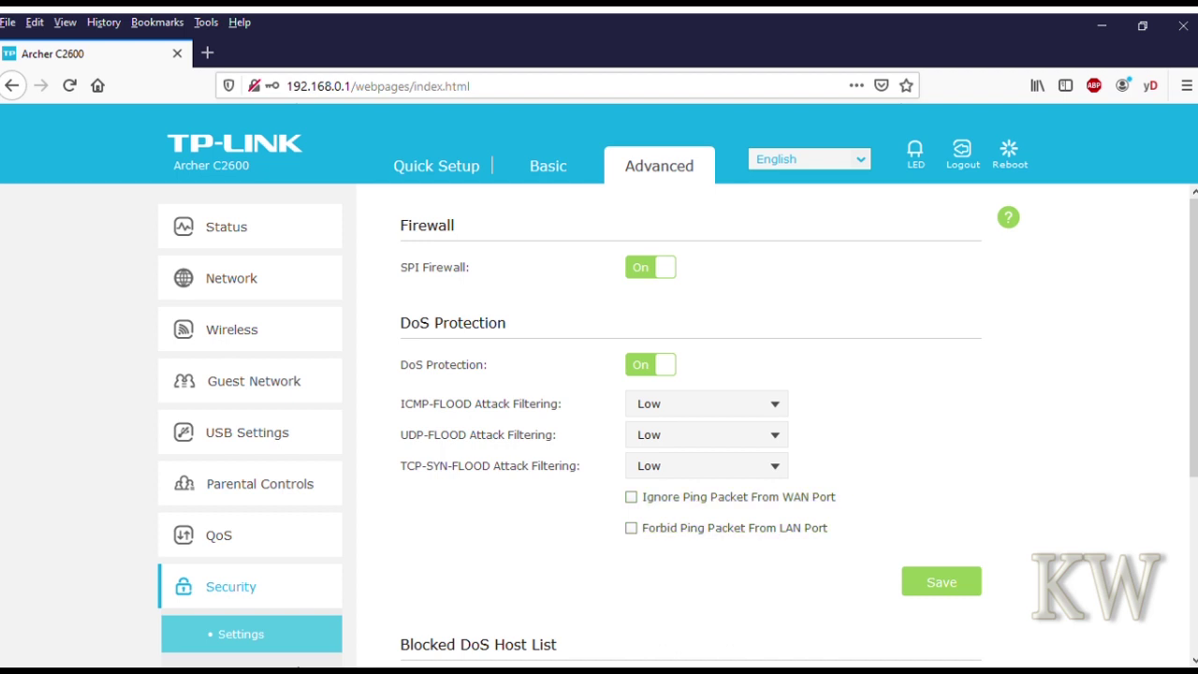
click(941, 581)
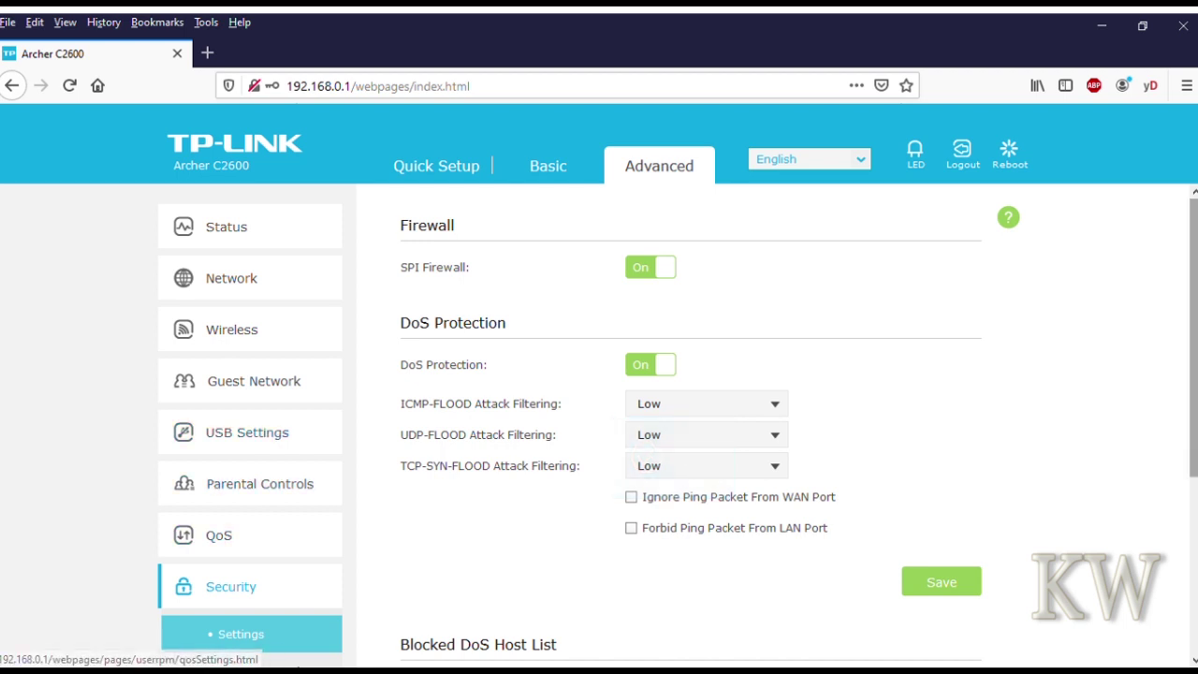
- Open the QoS Settings page
scroll(252, 524, down, 3)
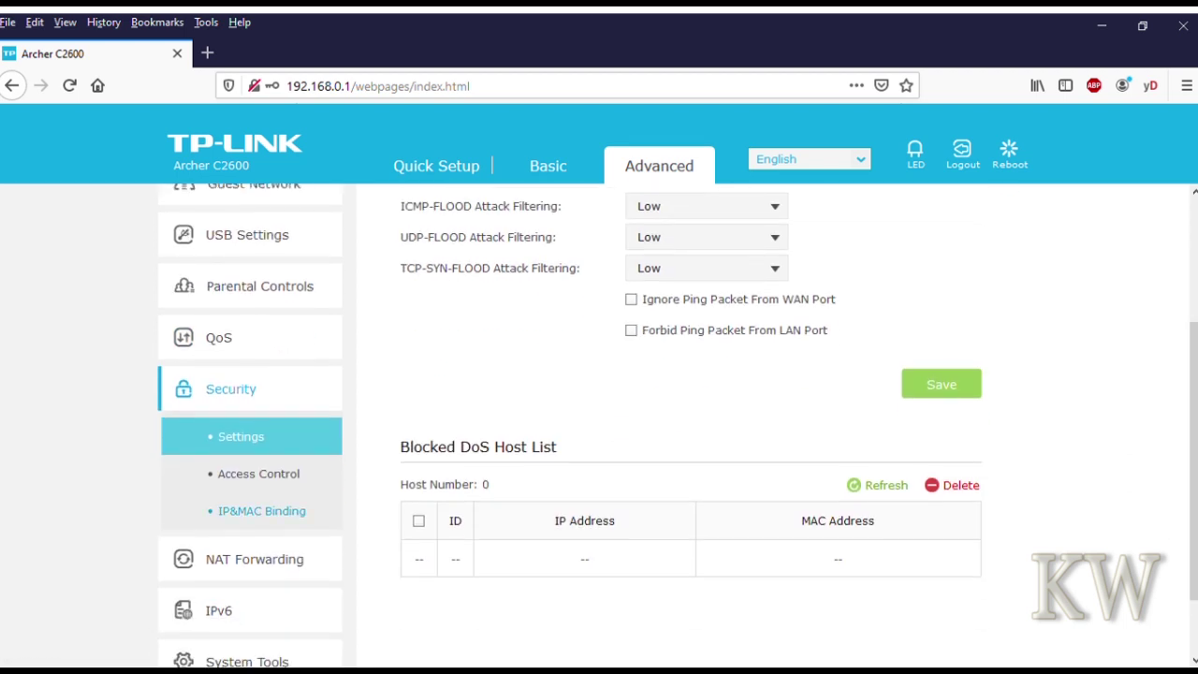
click(224, 337)
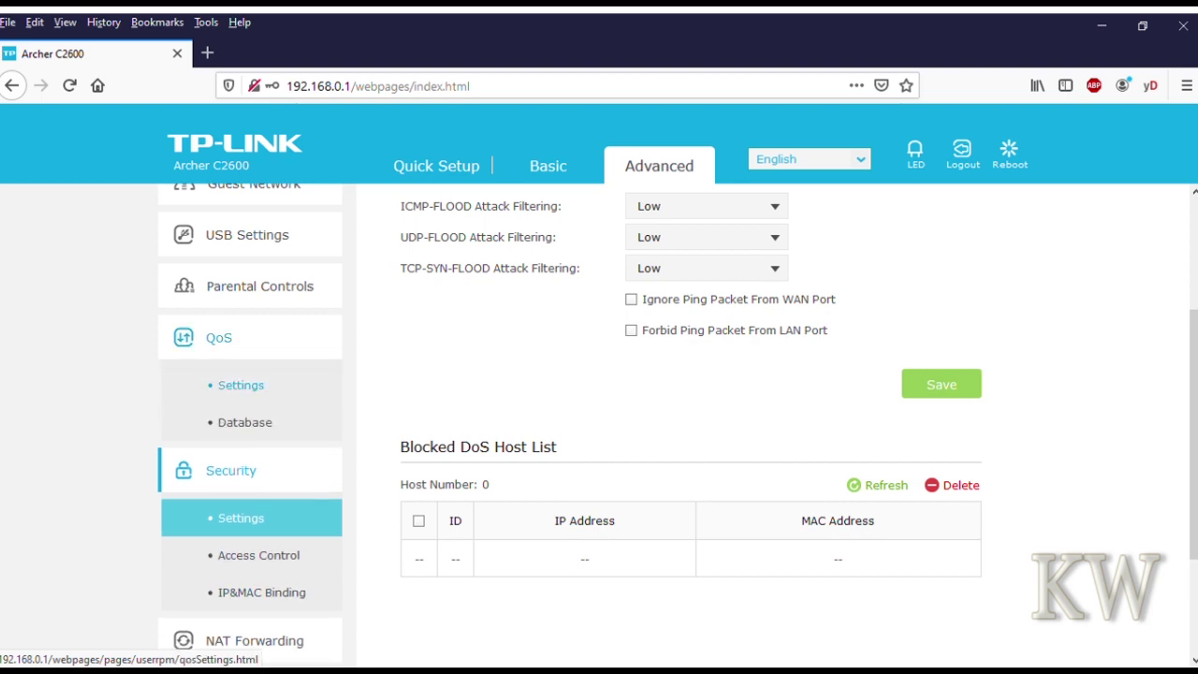
click(240, 385)
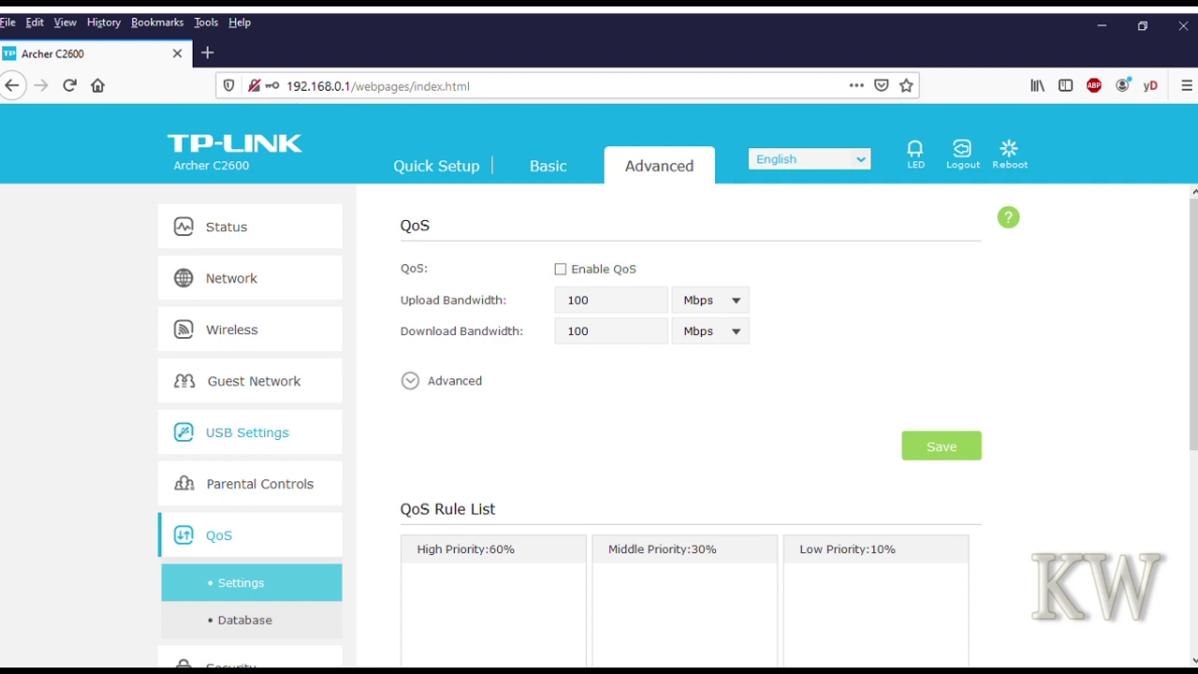
- View the QoS Database upgrade page
scroll(260, 484, down, 2)
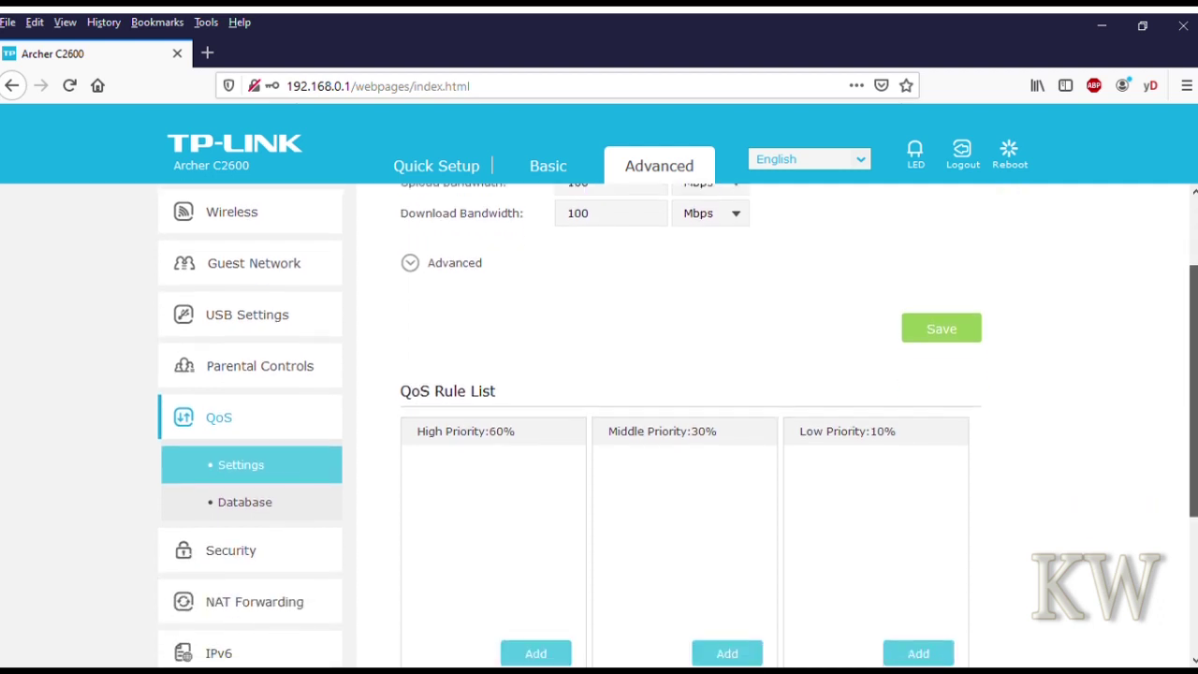
click(244, 501)
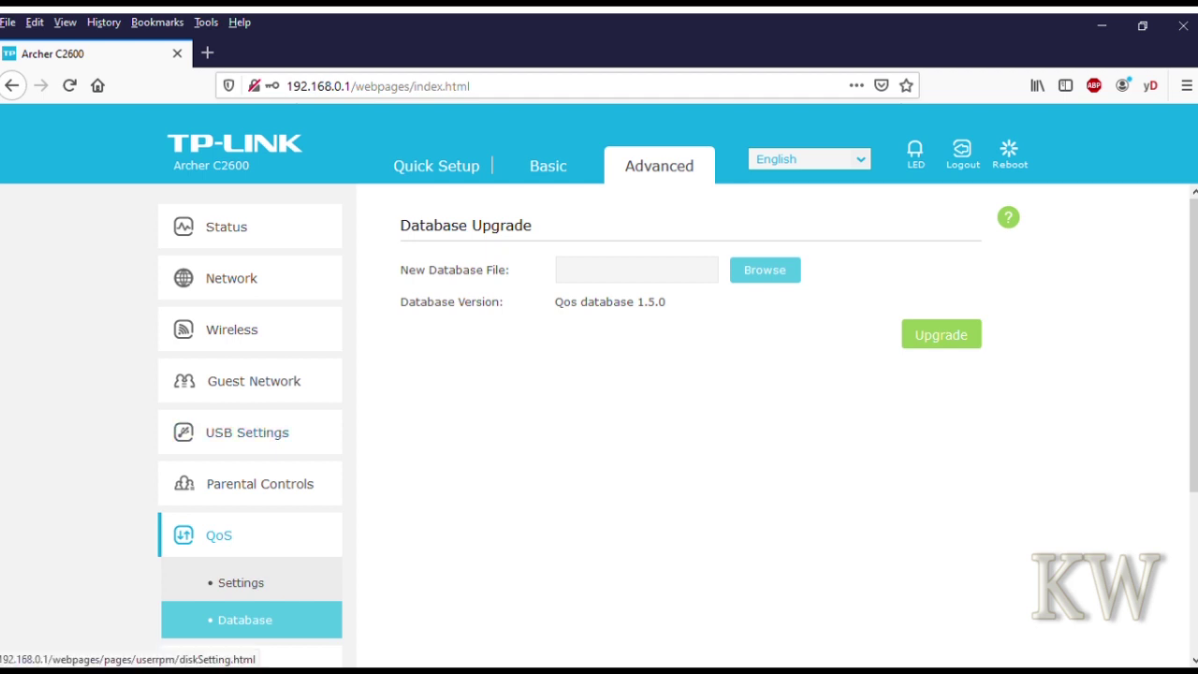
scroll(250, 468, down, 4)
scroll(250, 468, down, 1)
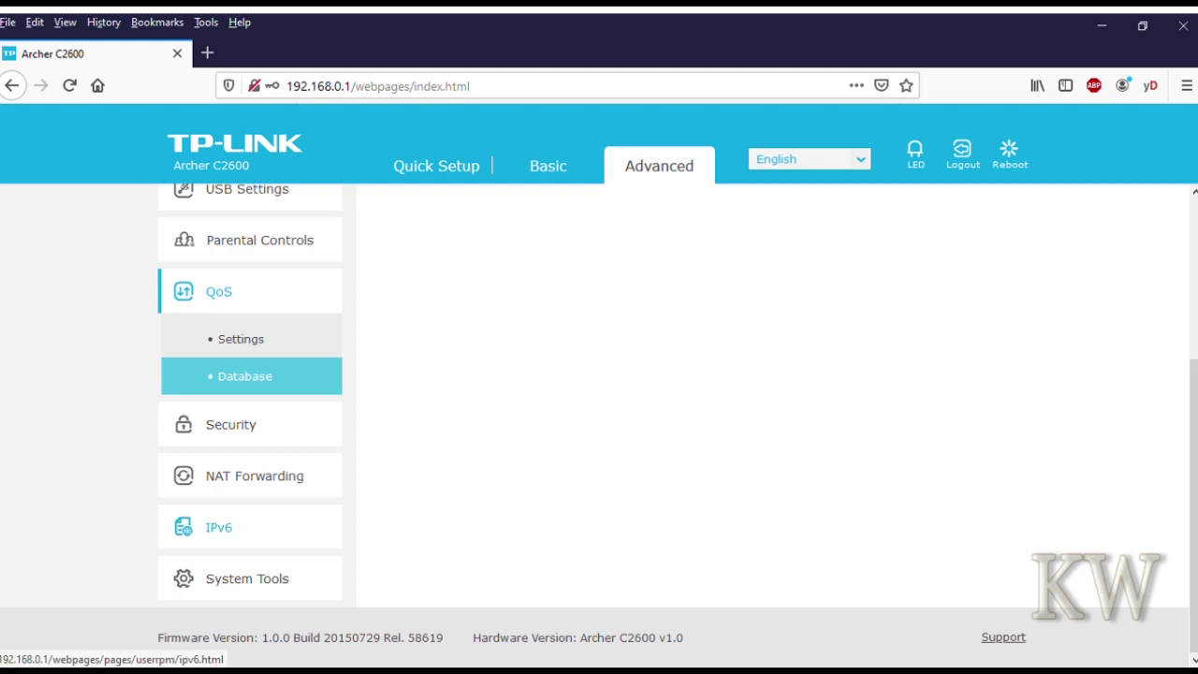
- Review the IPv6 settings page, then expand the System Tools sub-pages
click(219, 527)
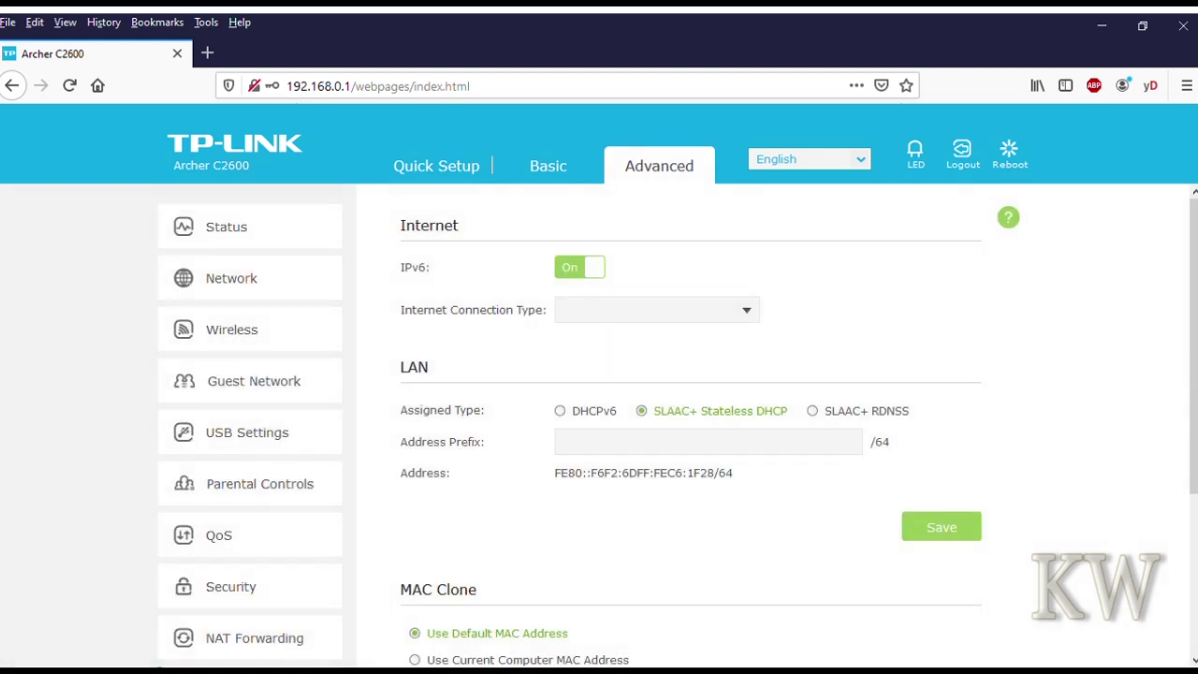
scroll(599, 431, down, 4)
scroll(599, 430, up, 4)
scroll(599, 430, down, 4)
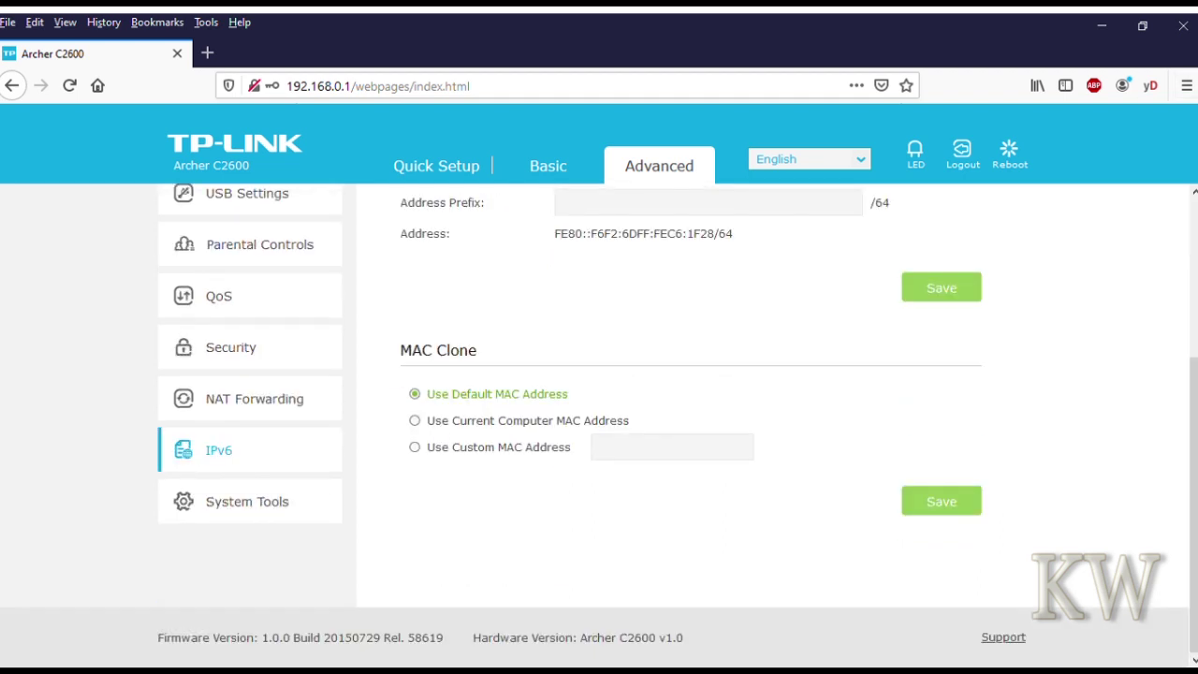
click(247, 501)
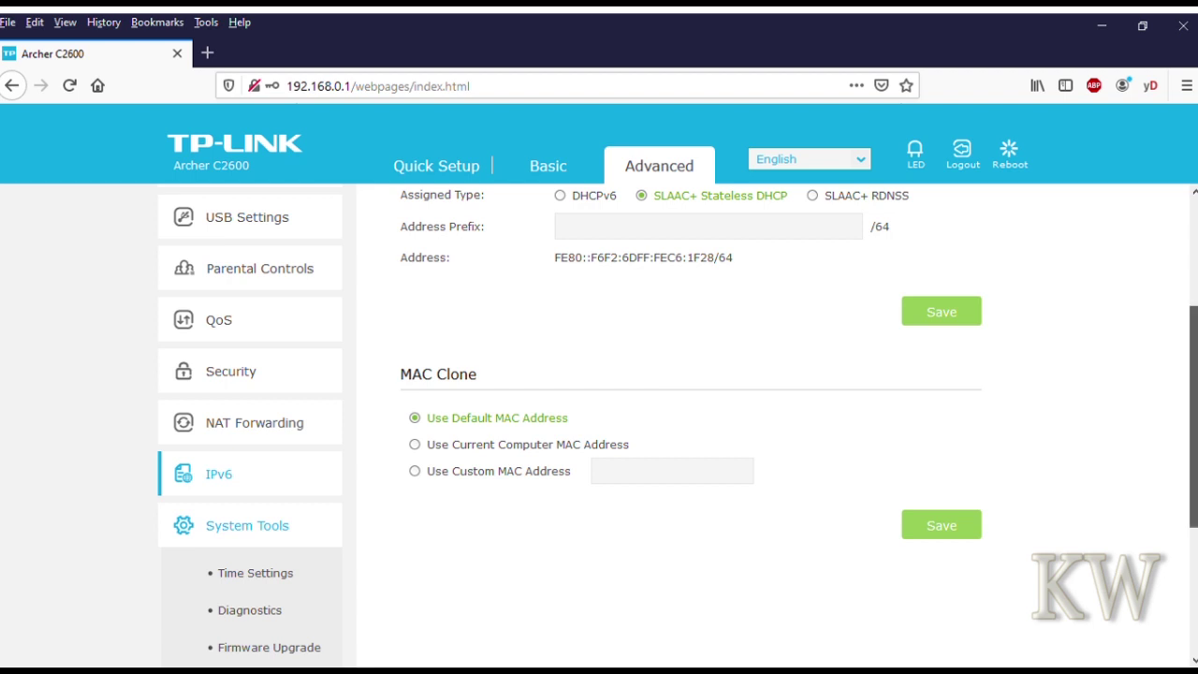
scroll(255, 346, down, 3)
- Check Time Settings and Traffic Statistics, then show Firmware Upgrade with version 1.0.0 Build 20150729 Rel. 58619
click(256, 346)
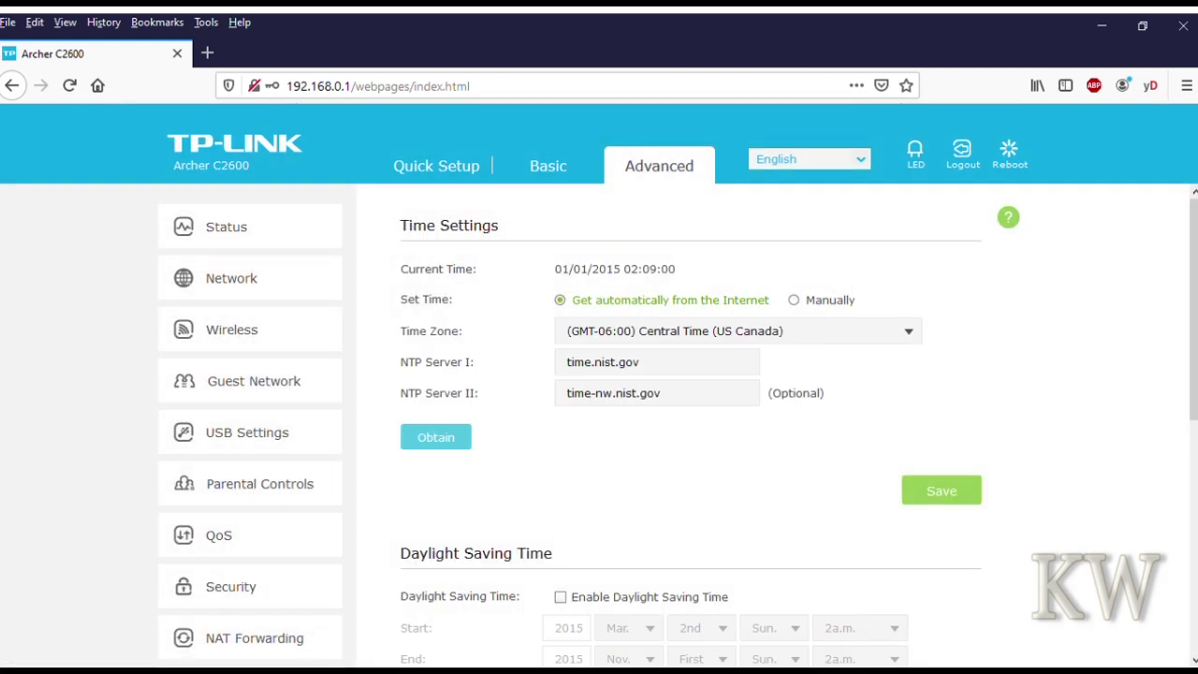
scroll(1193, 309, down, 5)
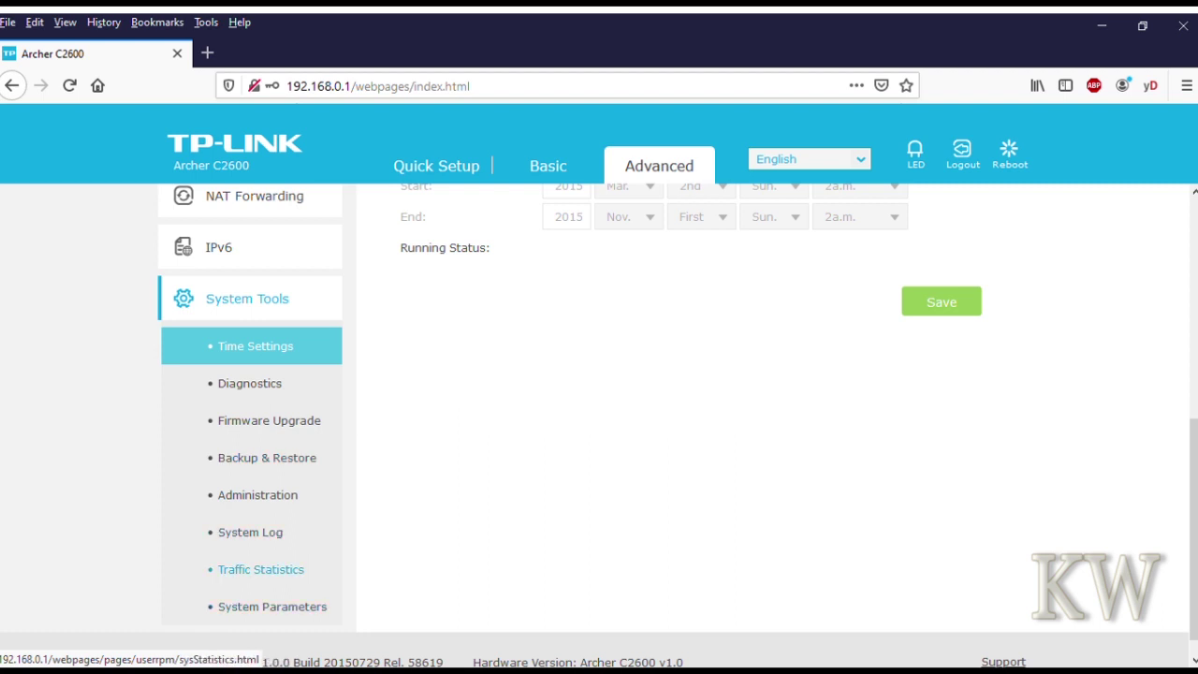
click(261, 569)
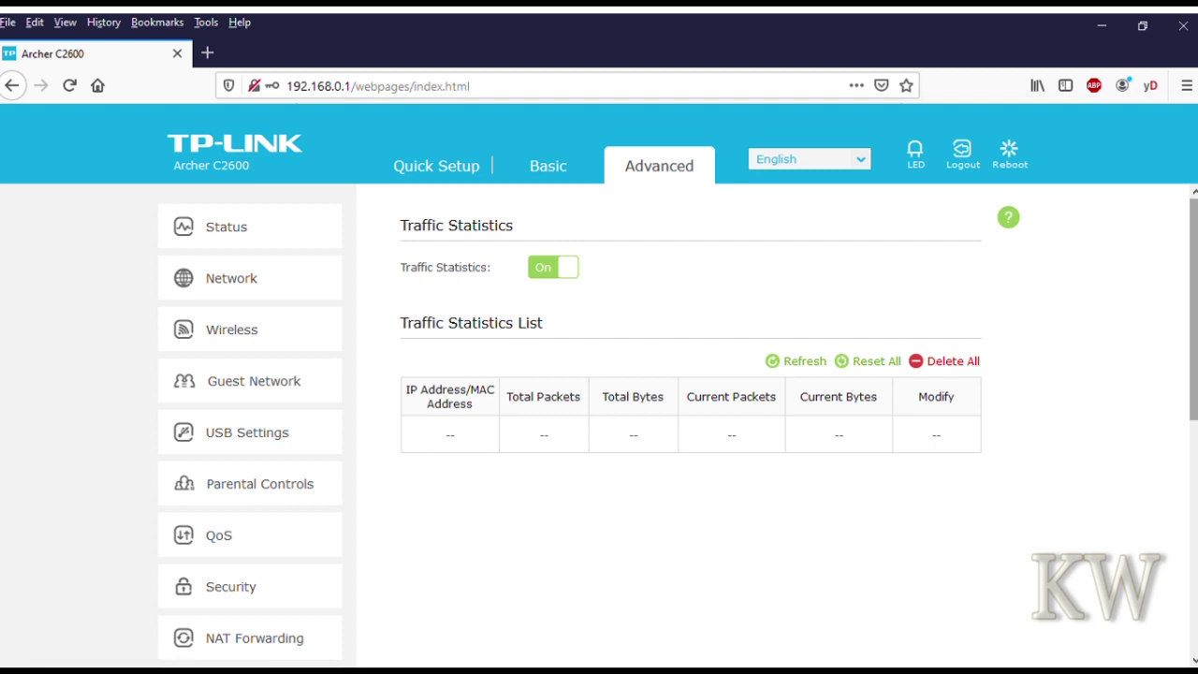
scroll(250, 421, down, 5)
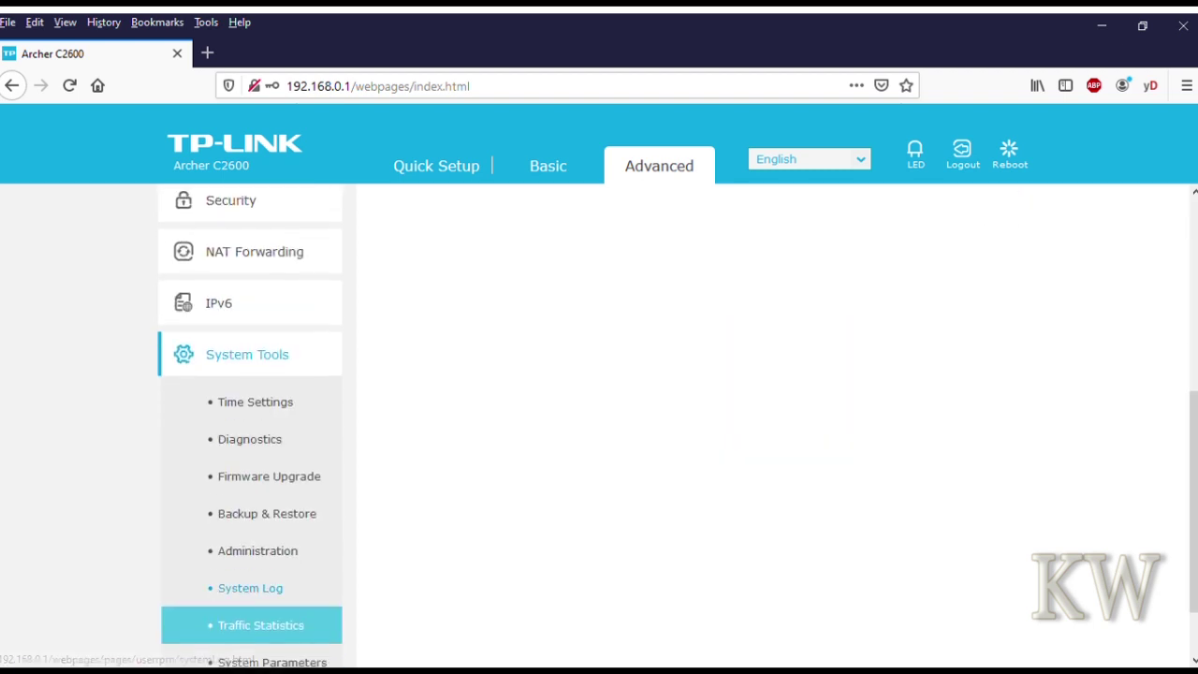
click(269, 477)
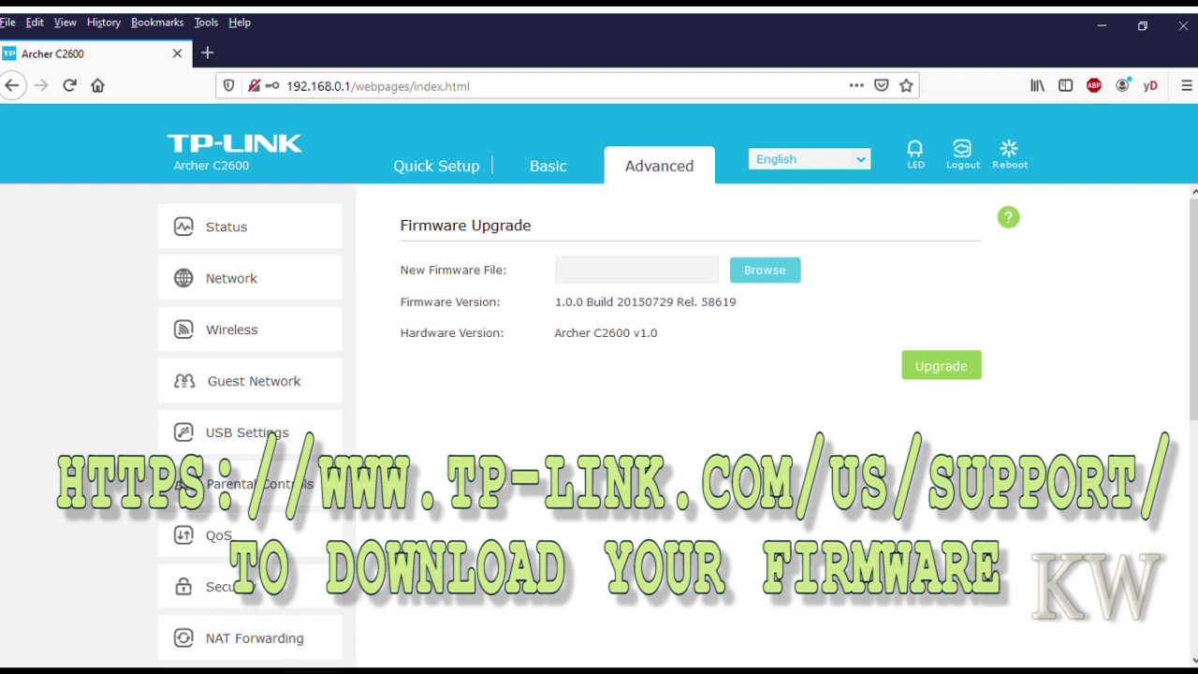
- Highlight the current firmware version 1.0.0 Build 20150729 Rel. 58619
drag(555, 301, 737, 302)
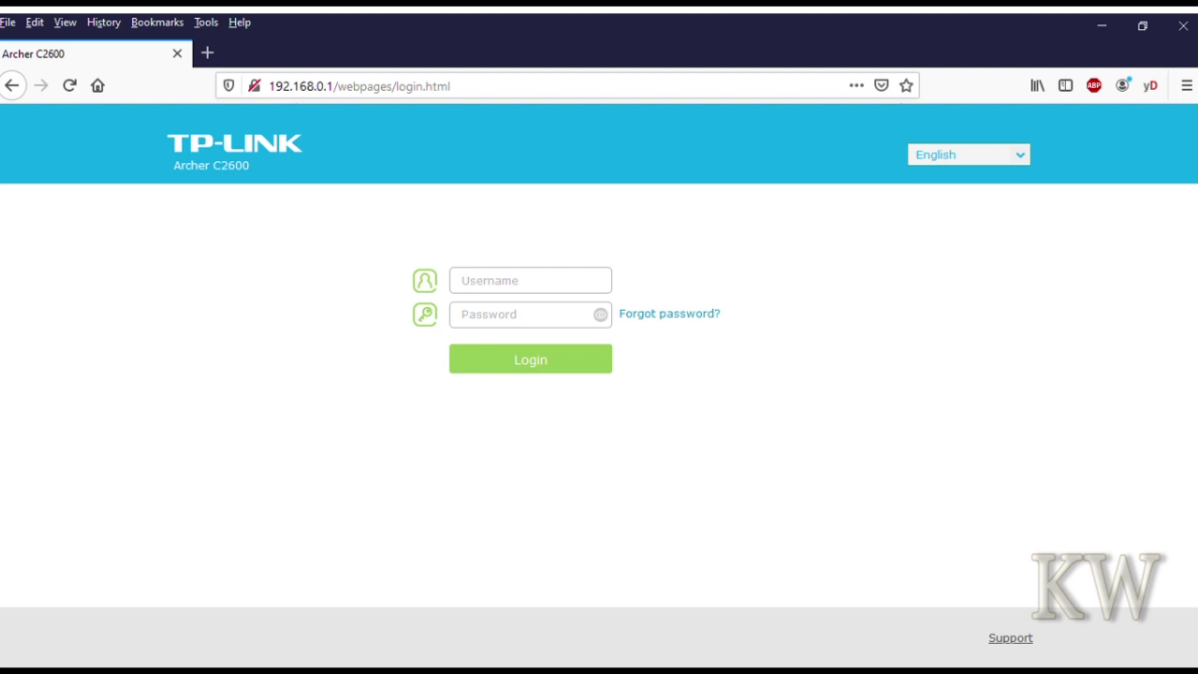
- Log back in to the router with its login credentials
key(ctrl+a)
text(admin)
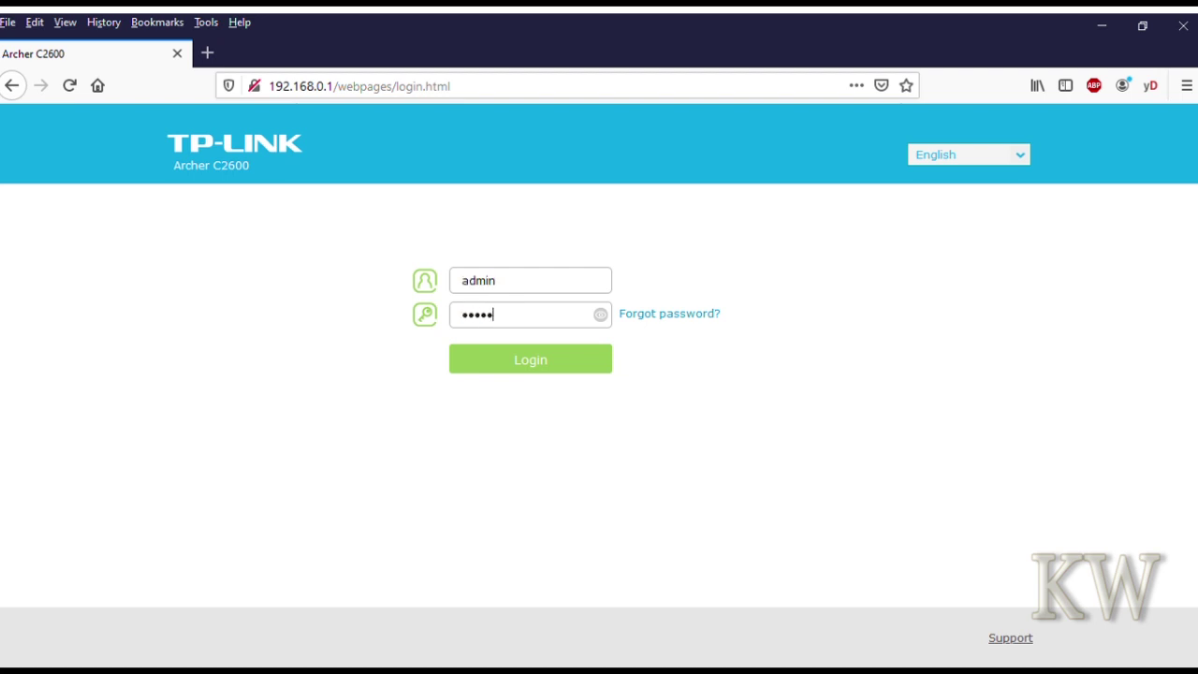
key(Return)
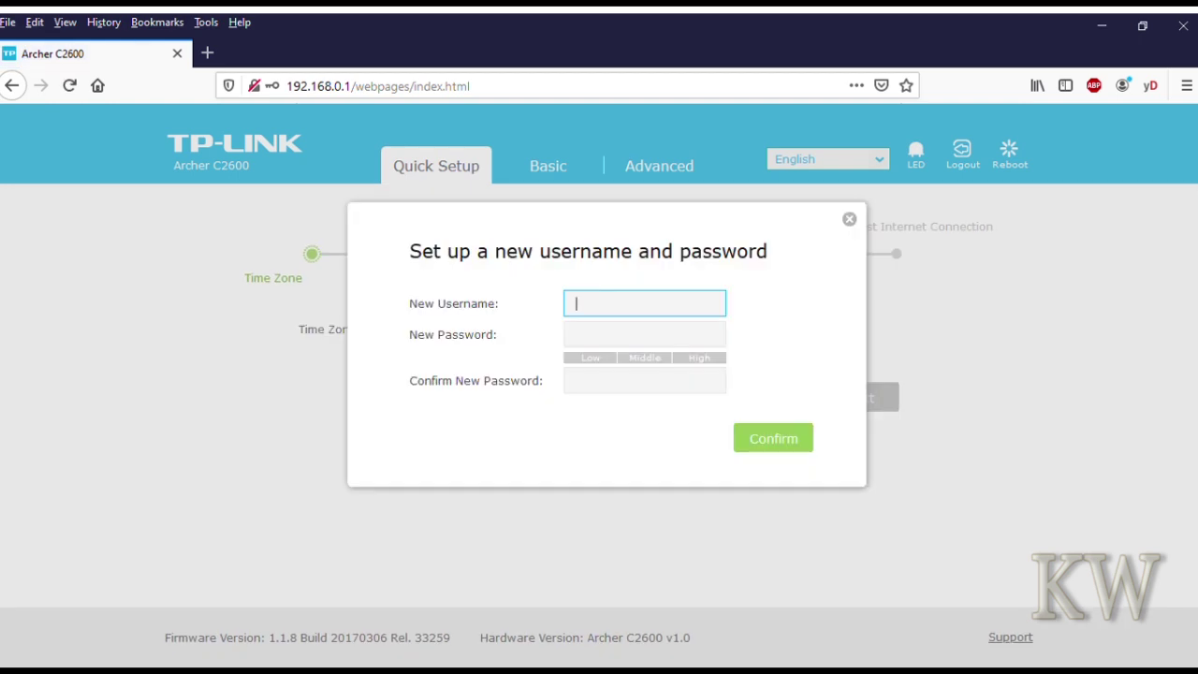
- Set a new admin username and password, confirming the password
text(root)
key(Tab)
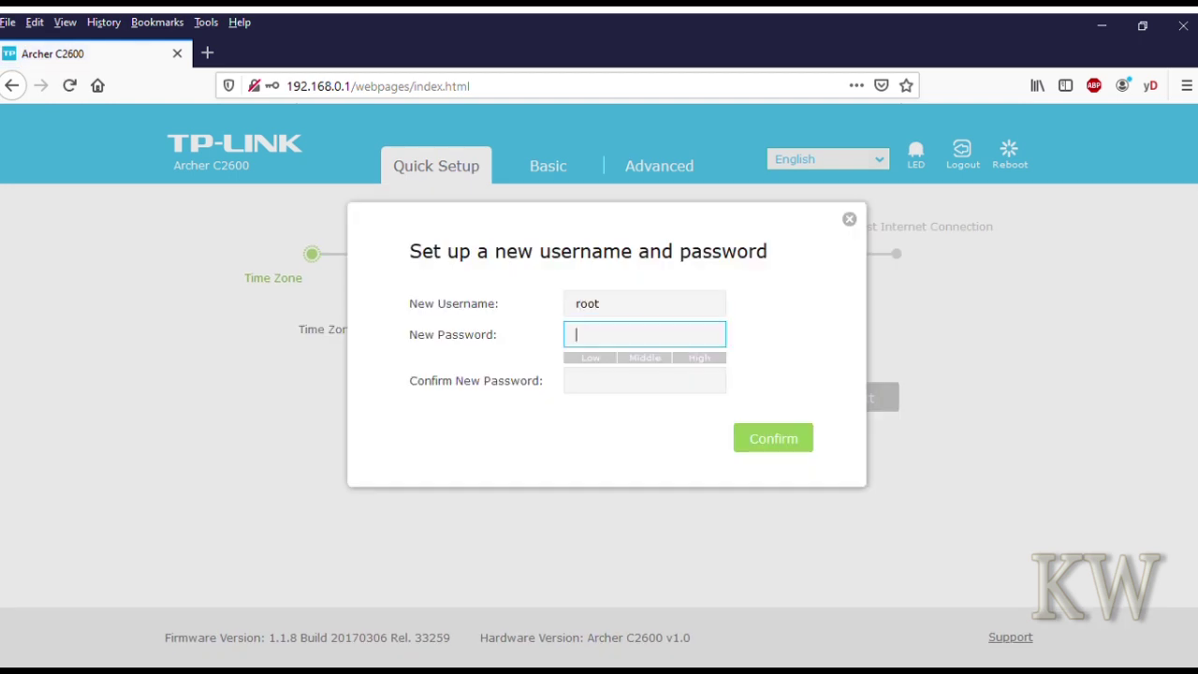
text(••••••••)
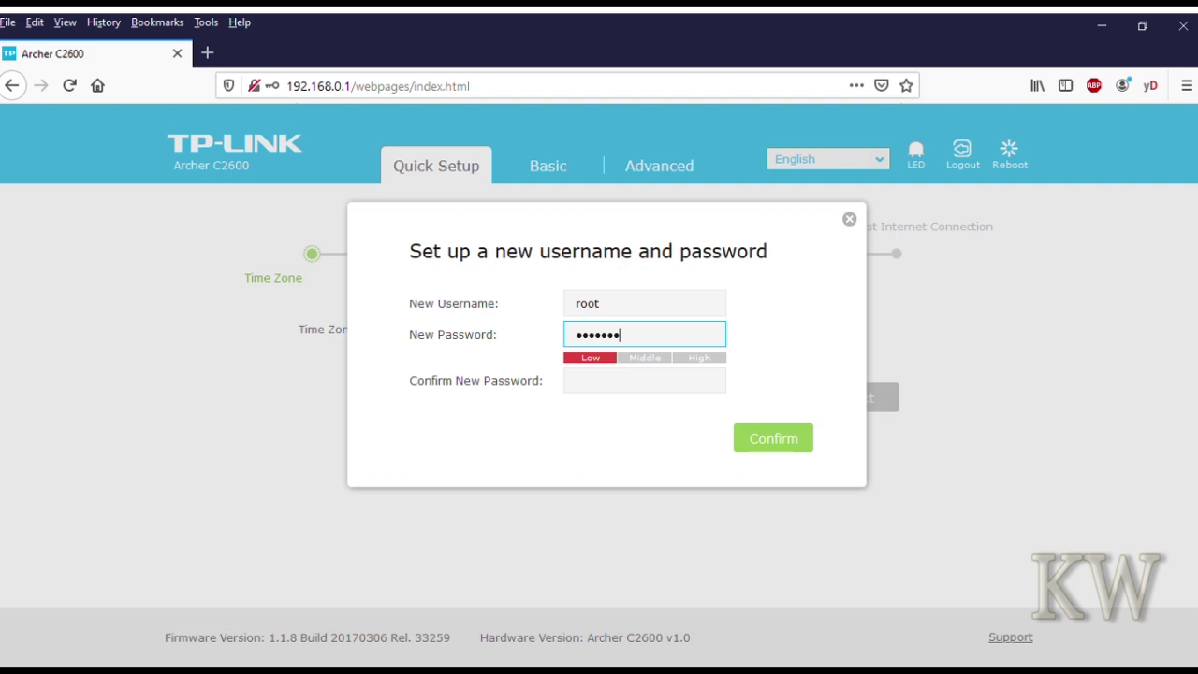
key(Tab)
text(•••••••)
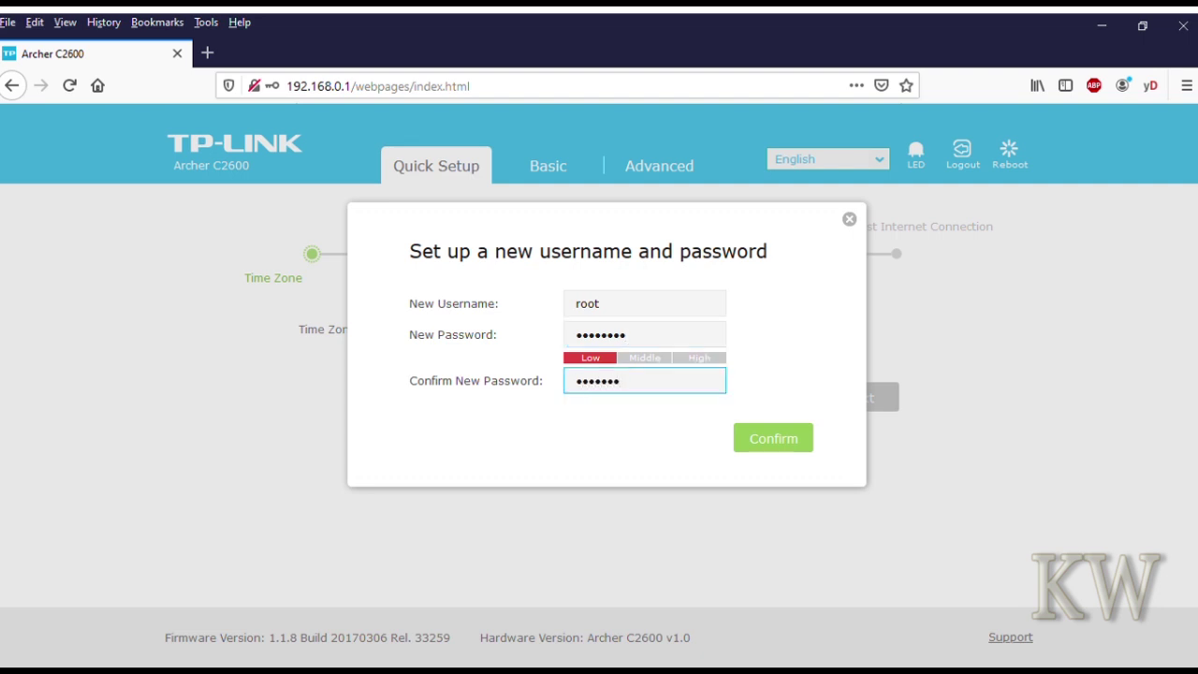
text(•)
key(Return)
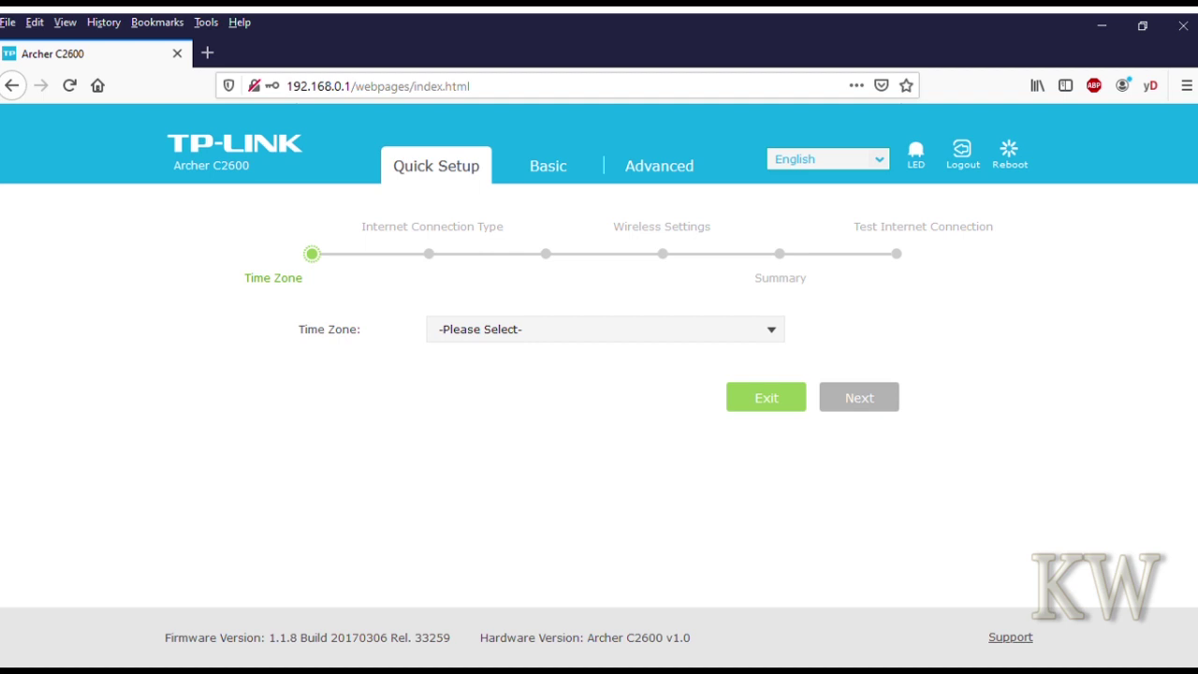
- Set the Quick Setup time zone to (GMT-06:00) Central Time
click(605, 329)
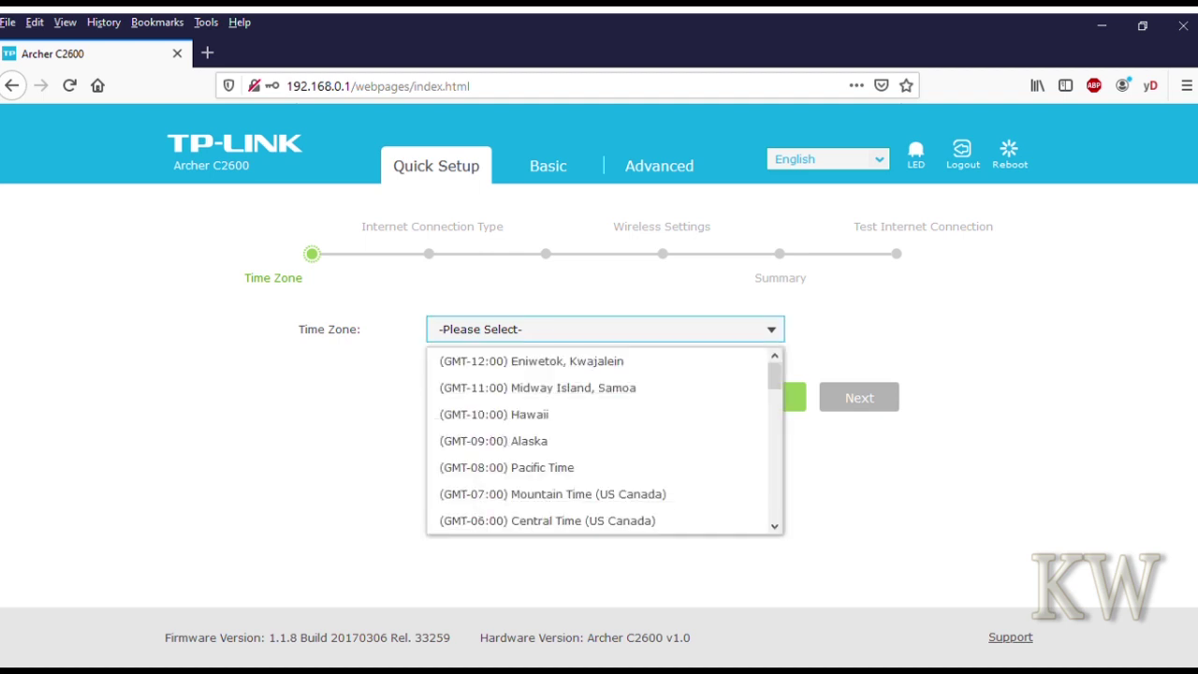
key(Down)
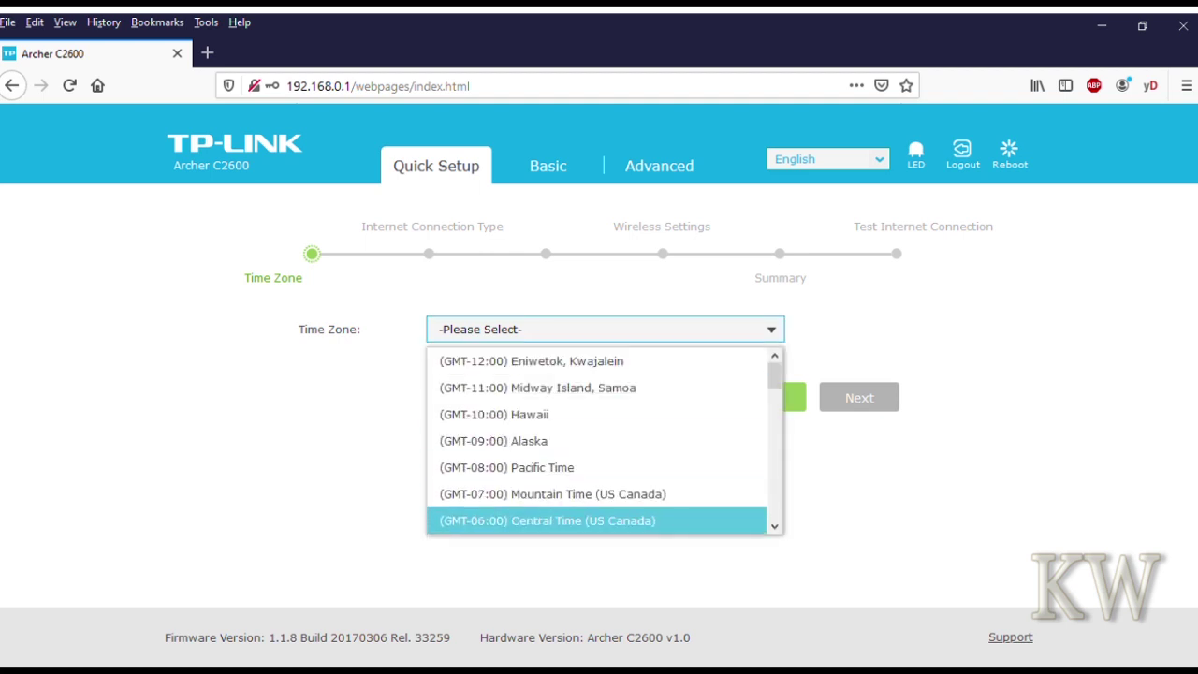
key(Return)
key(Tab)
key(Tab)
- Keep Dynamic IP, skip MAC cloning and accept the wireless defaults to reach the Summary
key(Return)
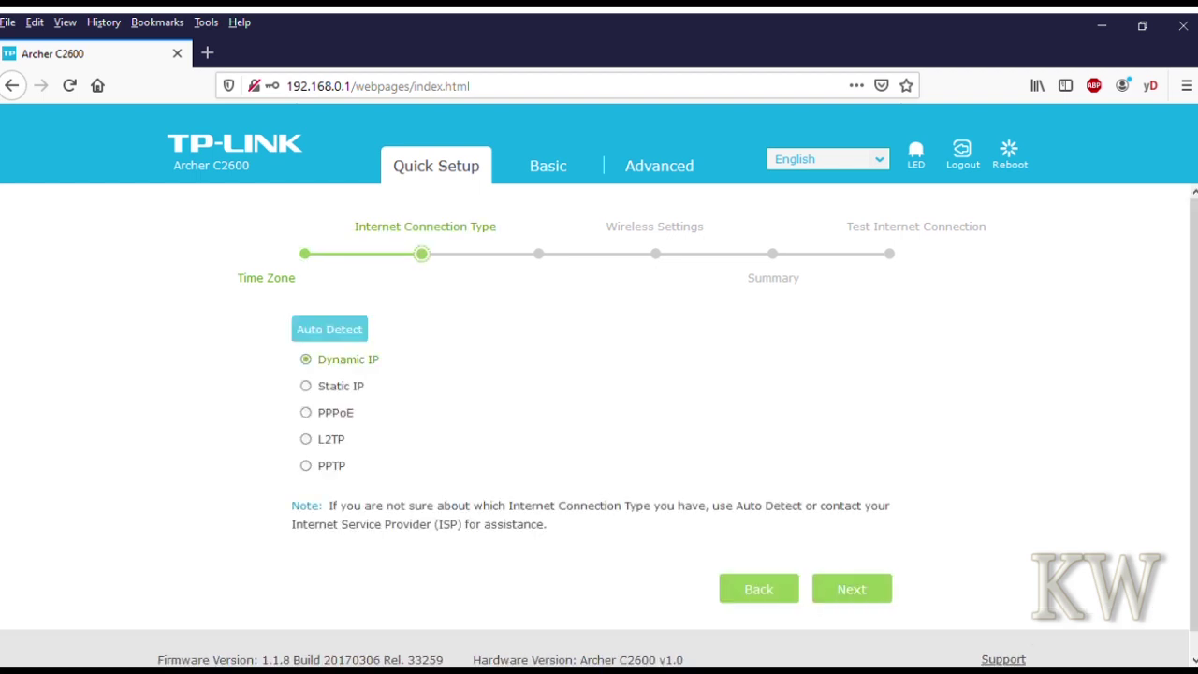
key(Return)
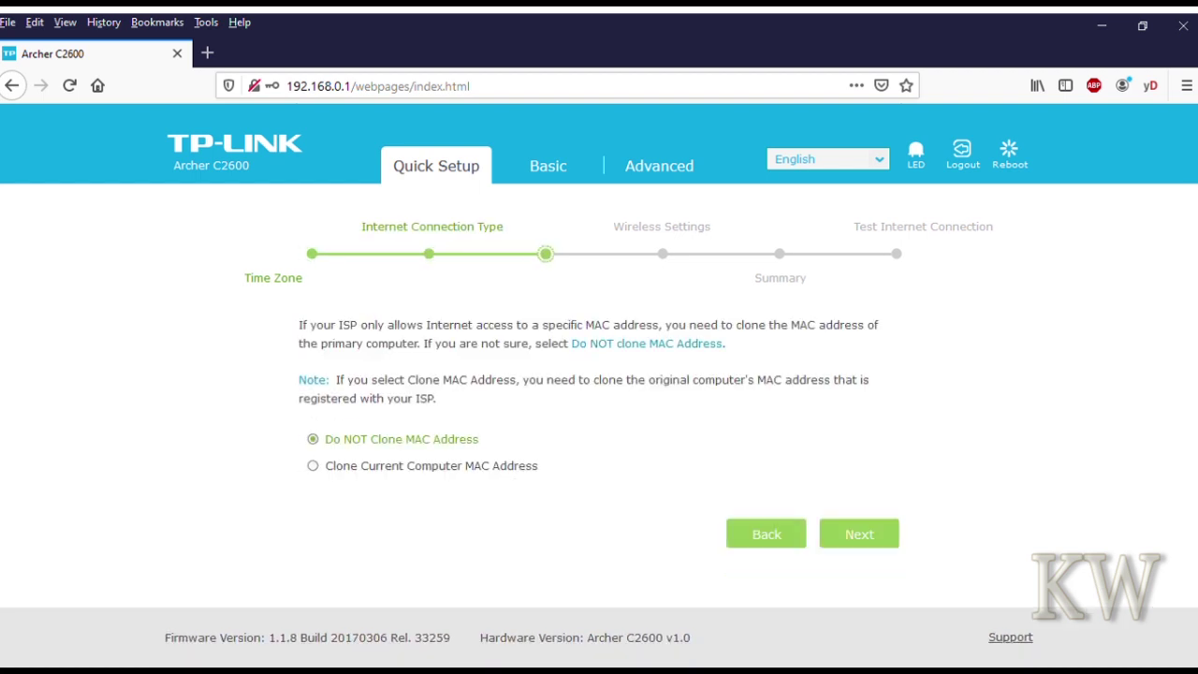
key(Return)
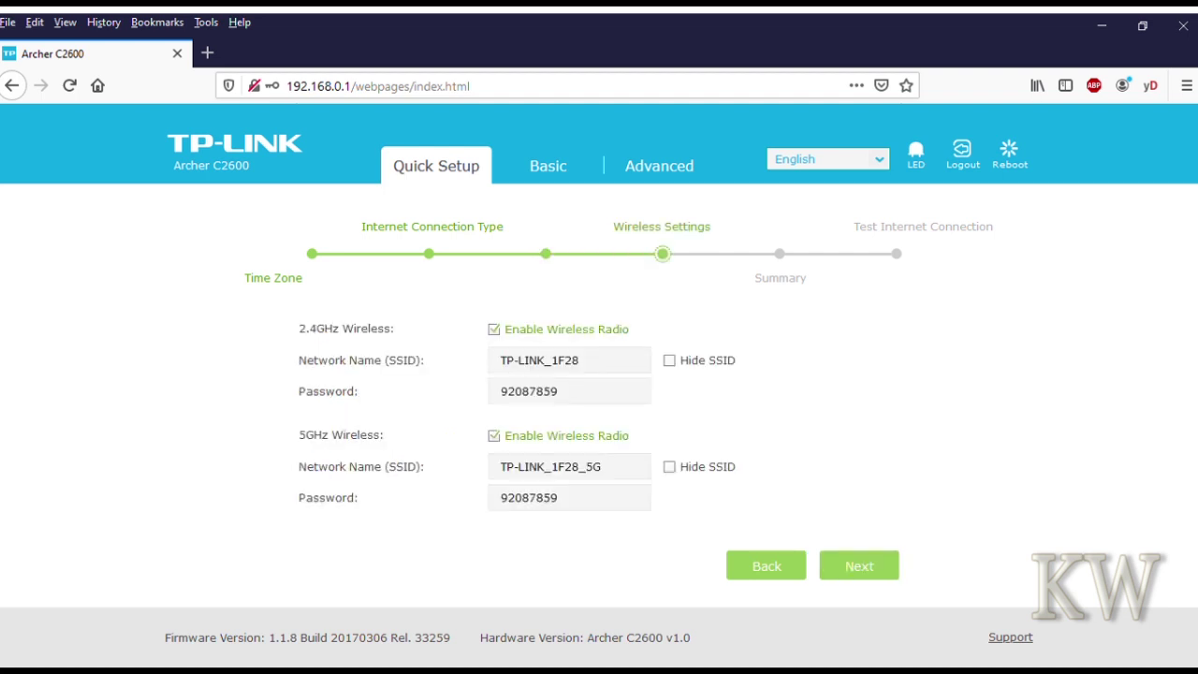
key(Return)
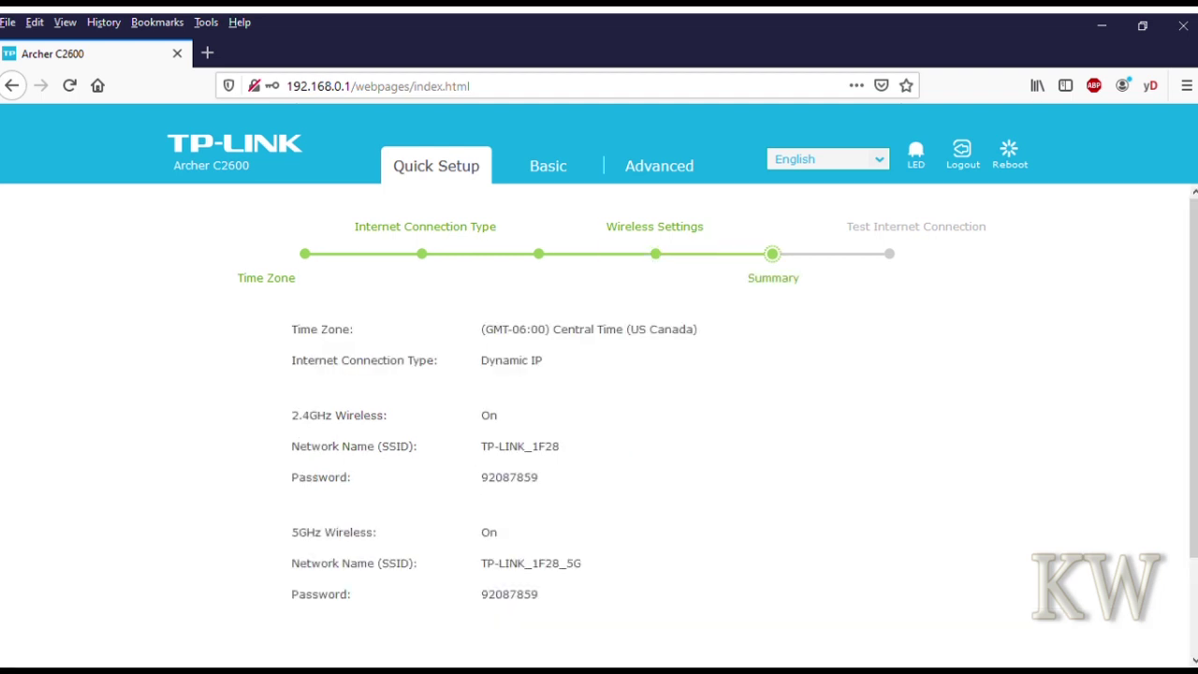
scroll(599, 421, down, 3)
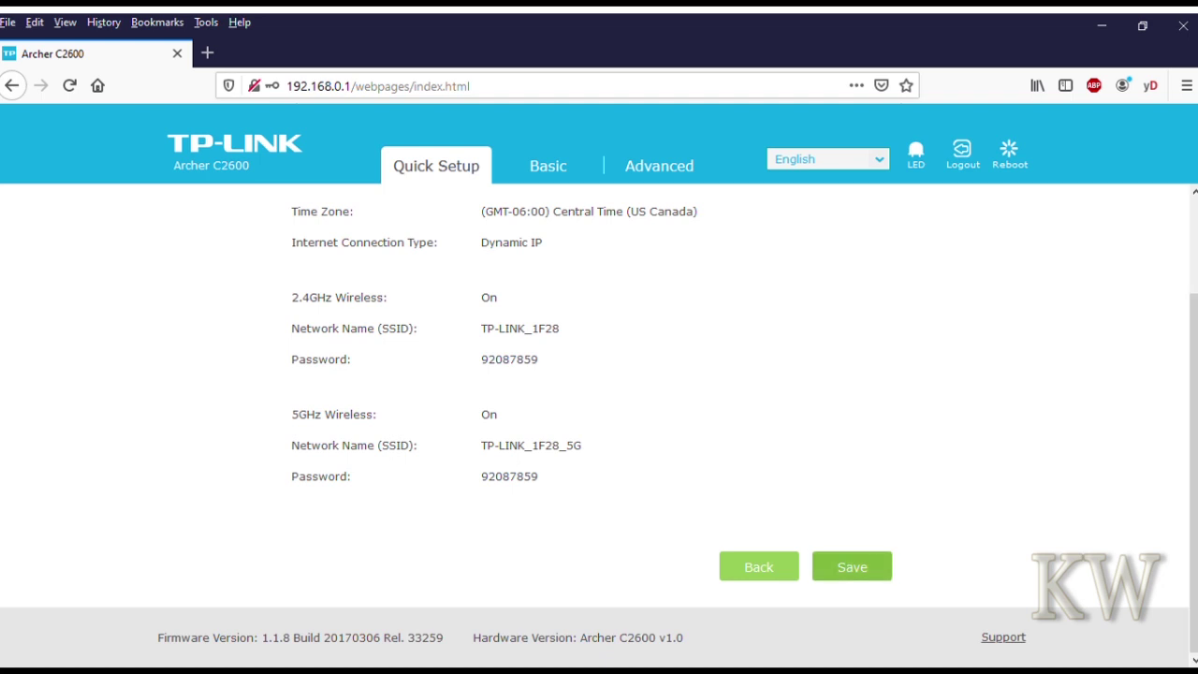
- Save the Quick Setup summary and finish the wizard
click(852, 566)
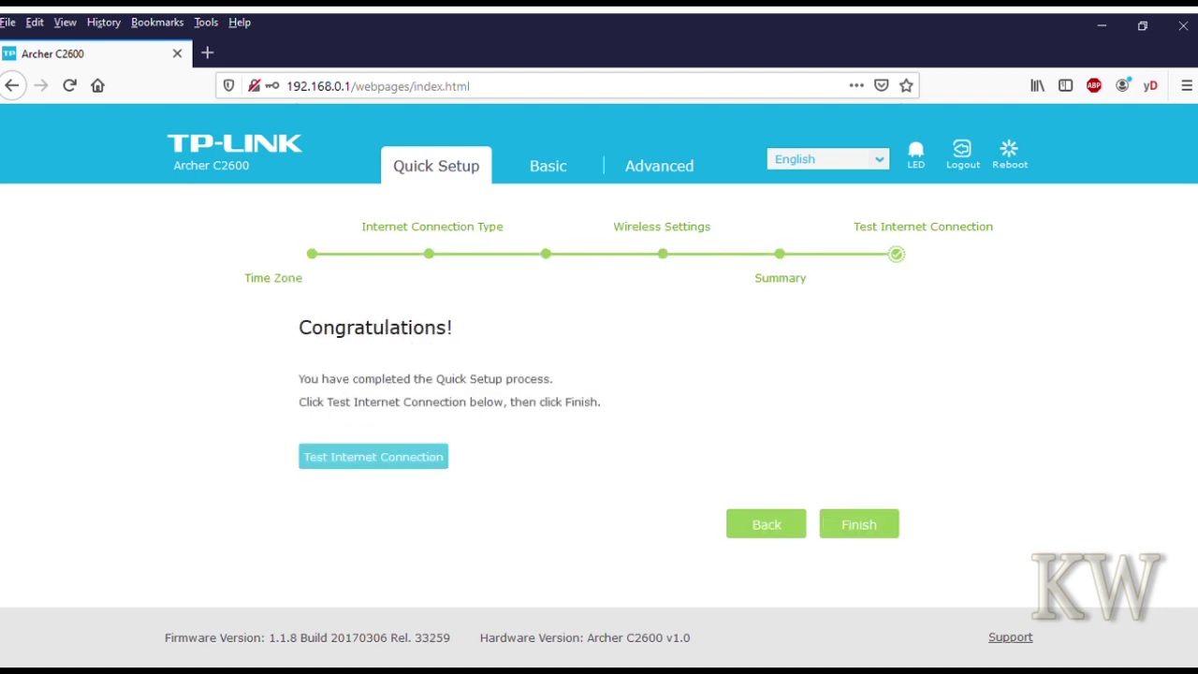
click(858, 524)
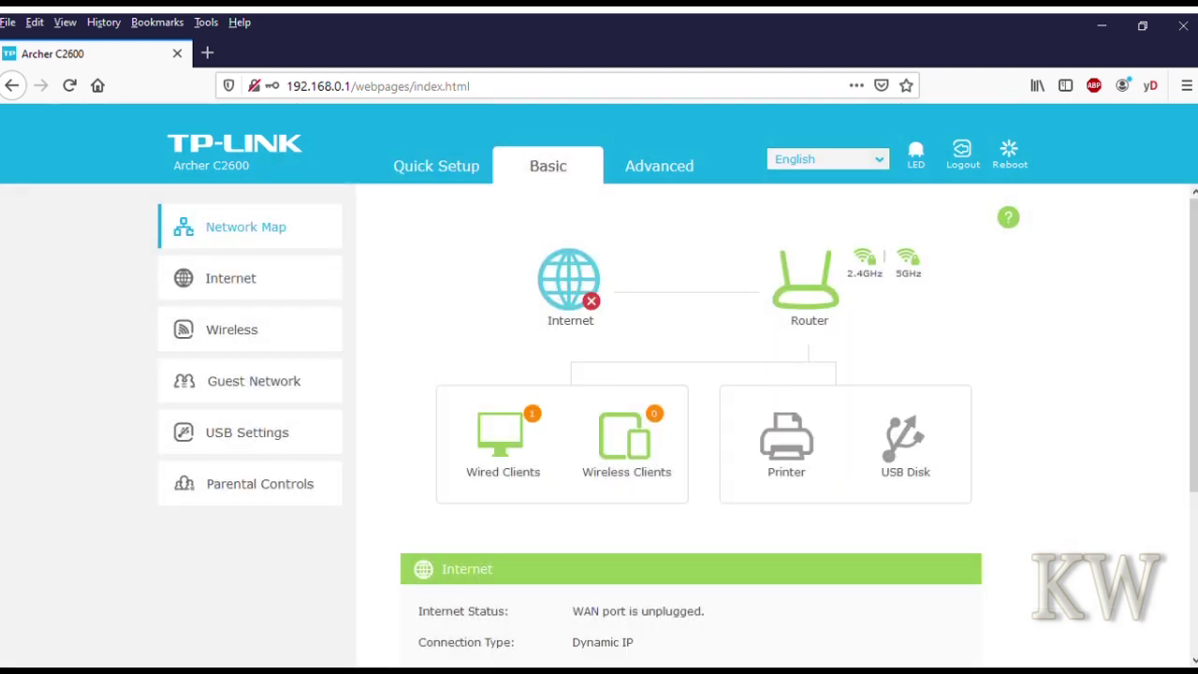
- Show Advanced > System Tools > Firmware Upgrade and highlight the version 1.1.8 Build 20170306 Rel. 33259
click(658, 165)
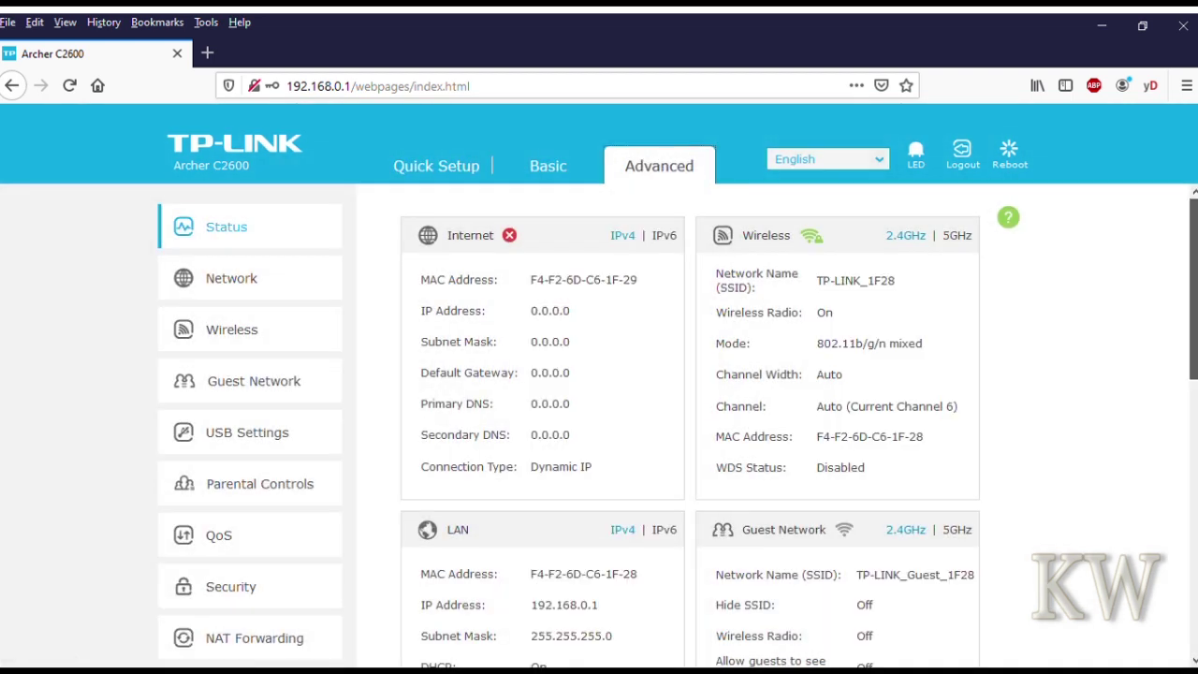
scroll(677, 426, down, 3)
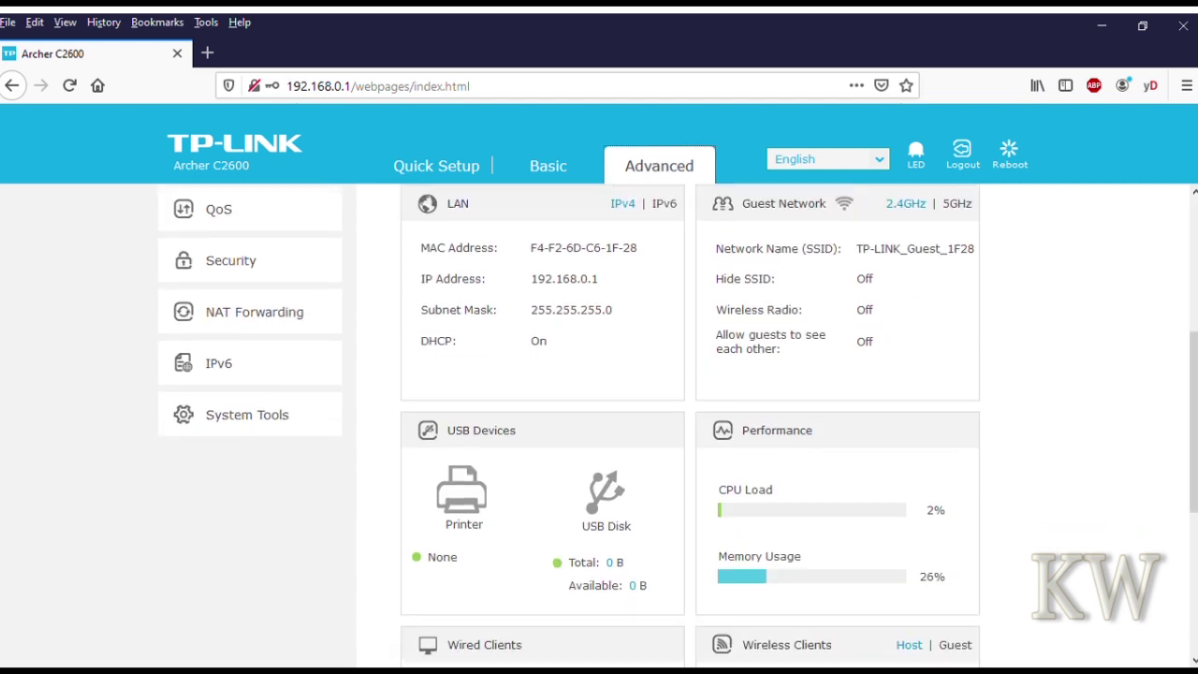
click(247, 414)
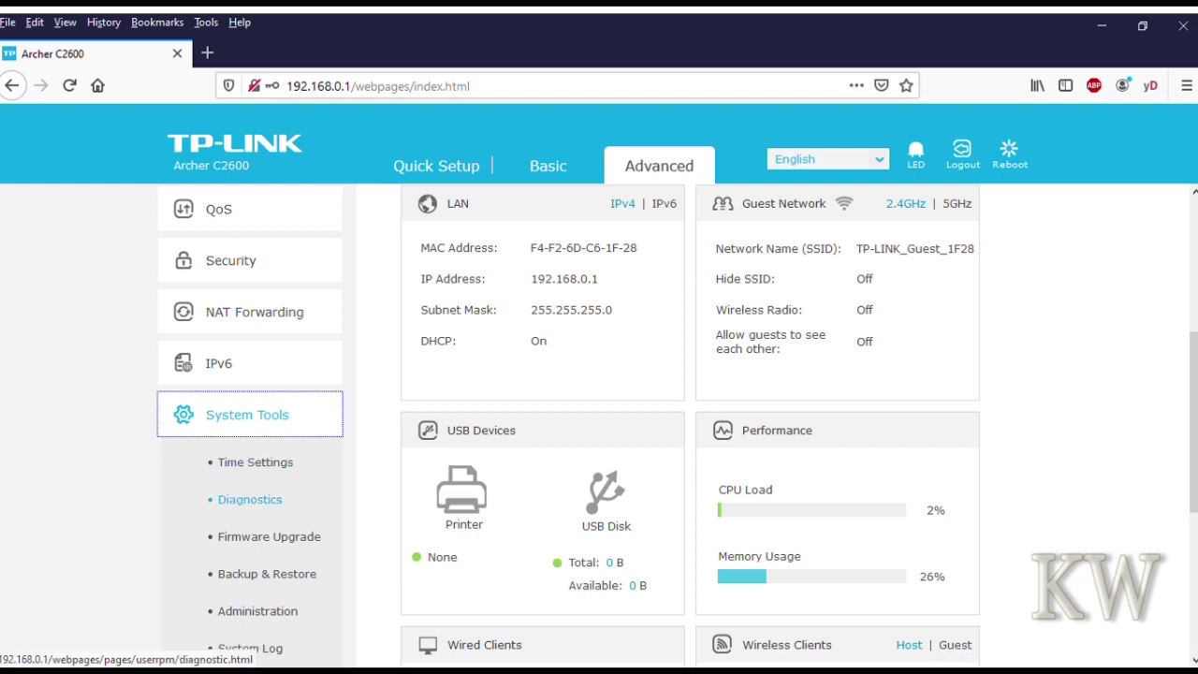
click(269, 536)
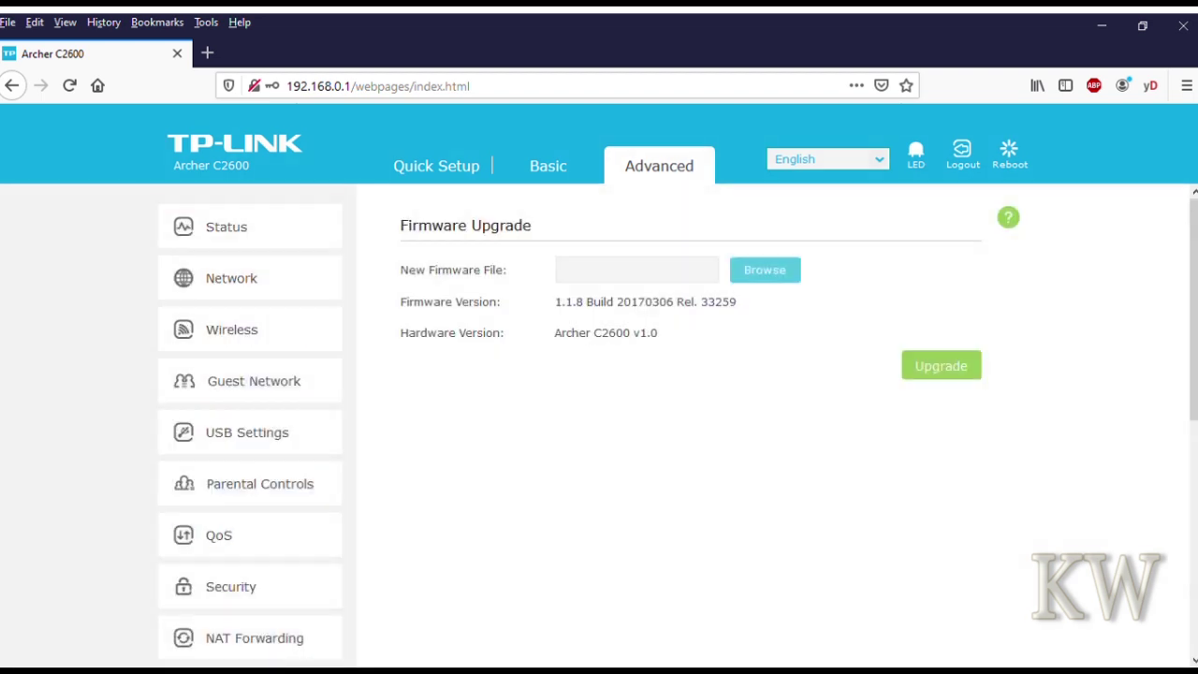
drag(554, 301, 736, 301)
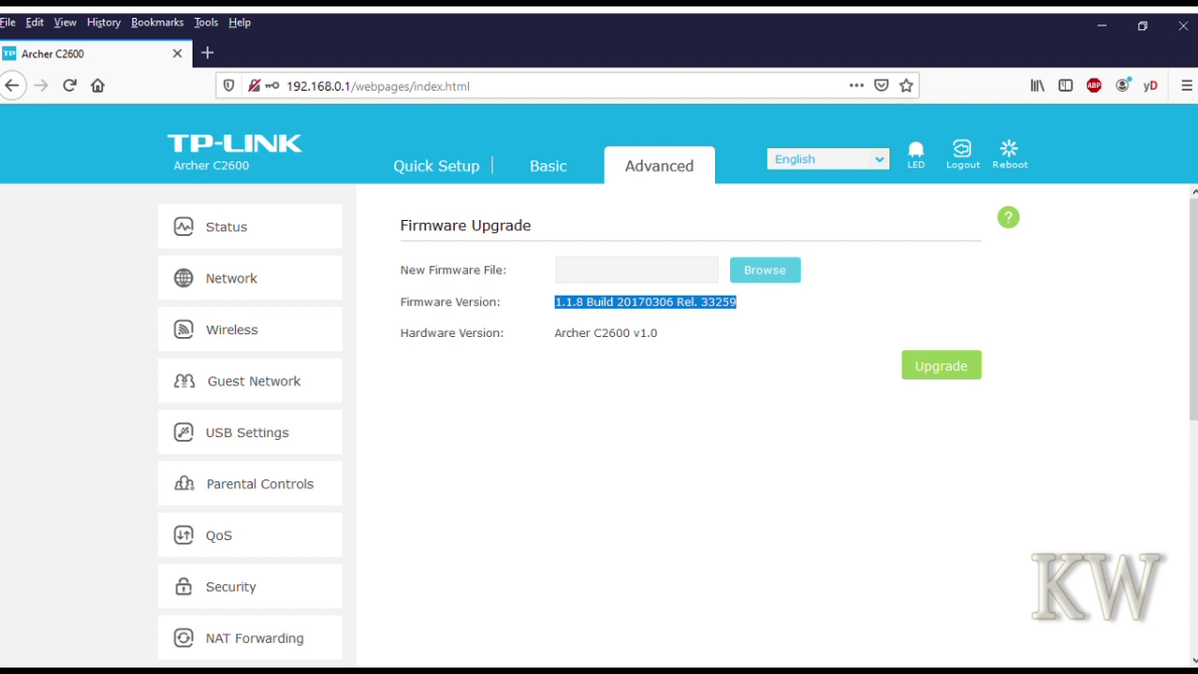